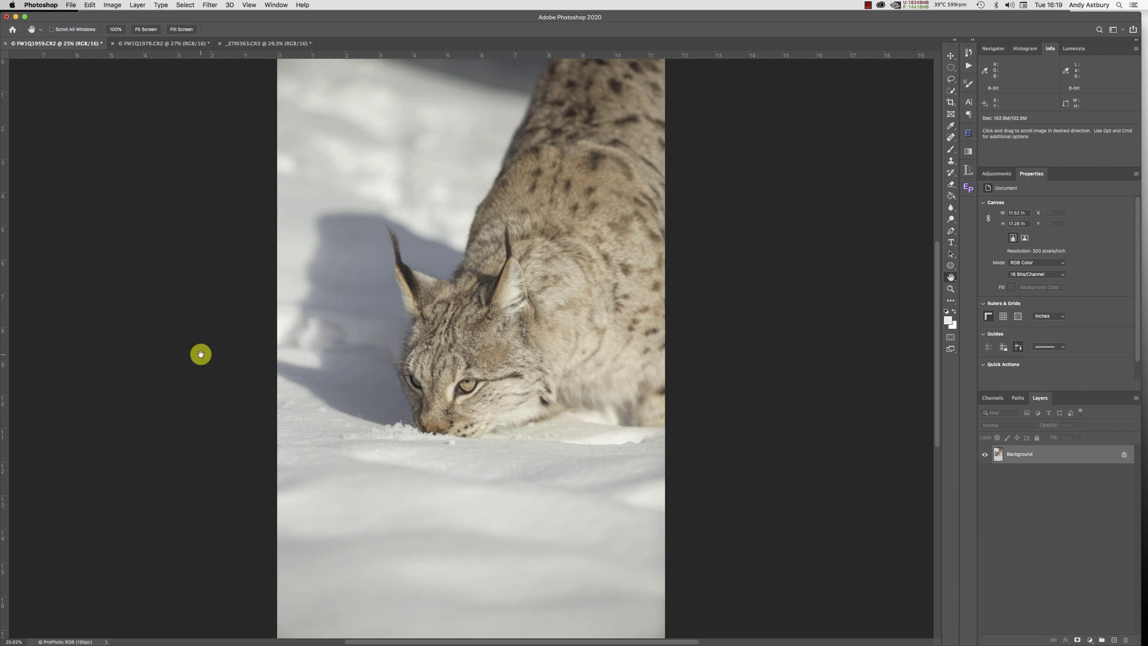
Step: Compare the standing lynx and partridge photos at 100%, then return to the crouching lynx
click(147, 44)
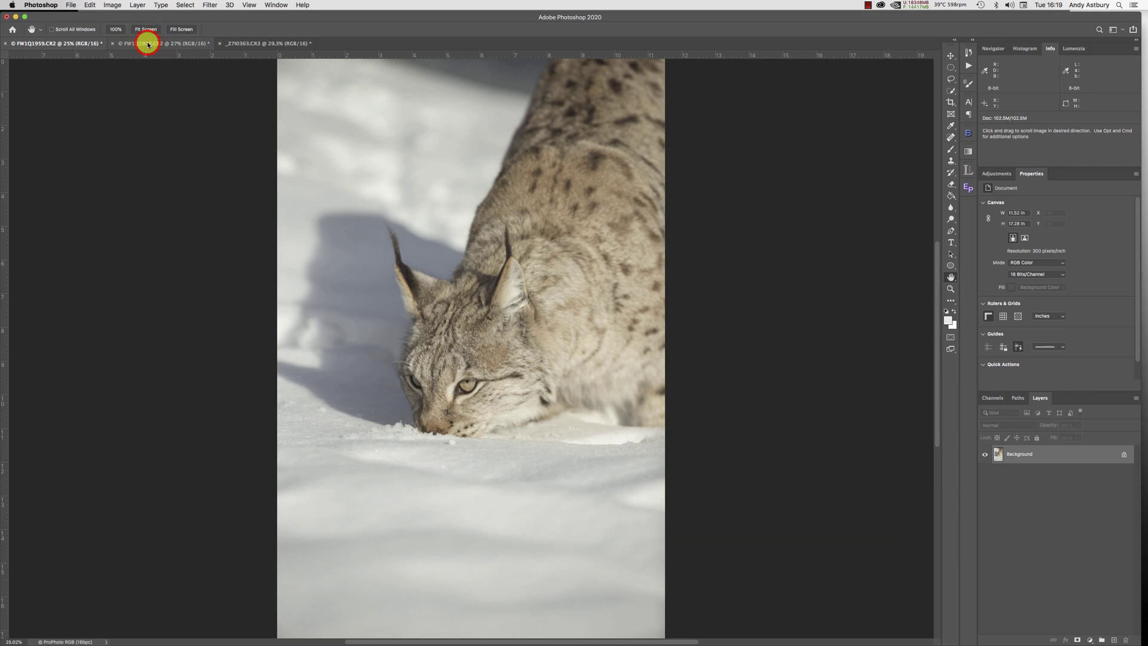
click(238, 43)
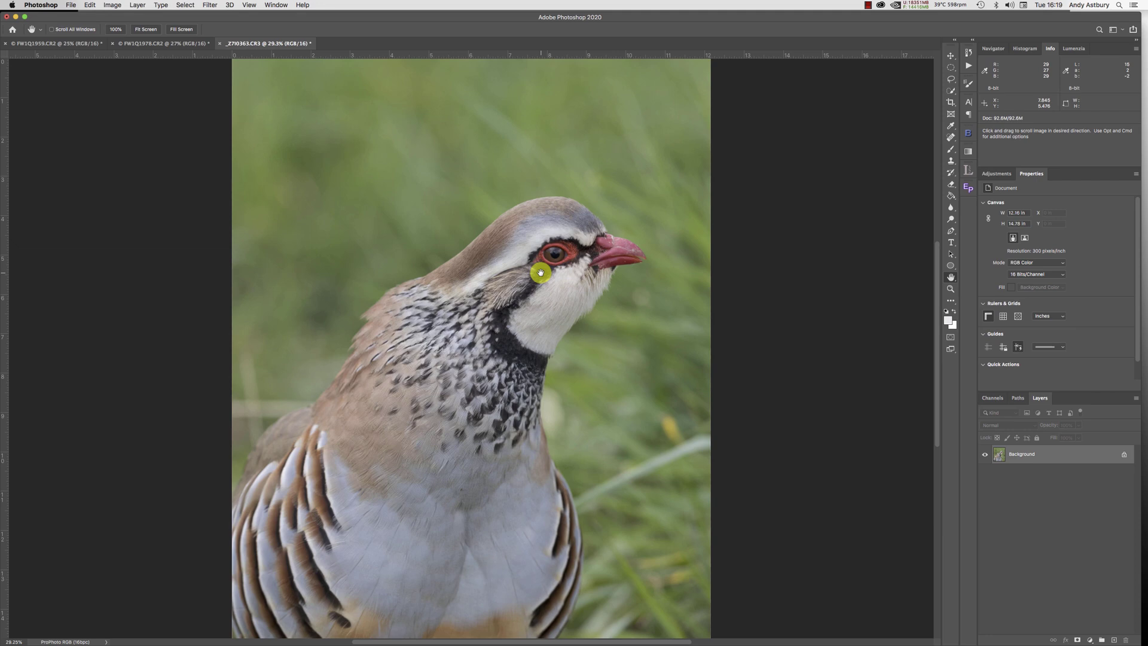
click(950, 290)
double_click(948, 289)
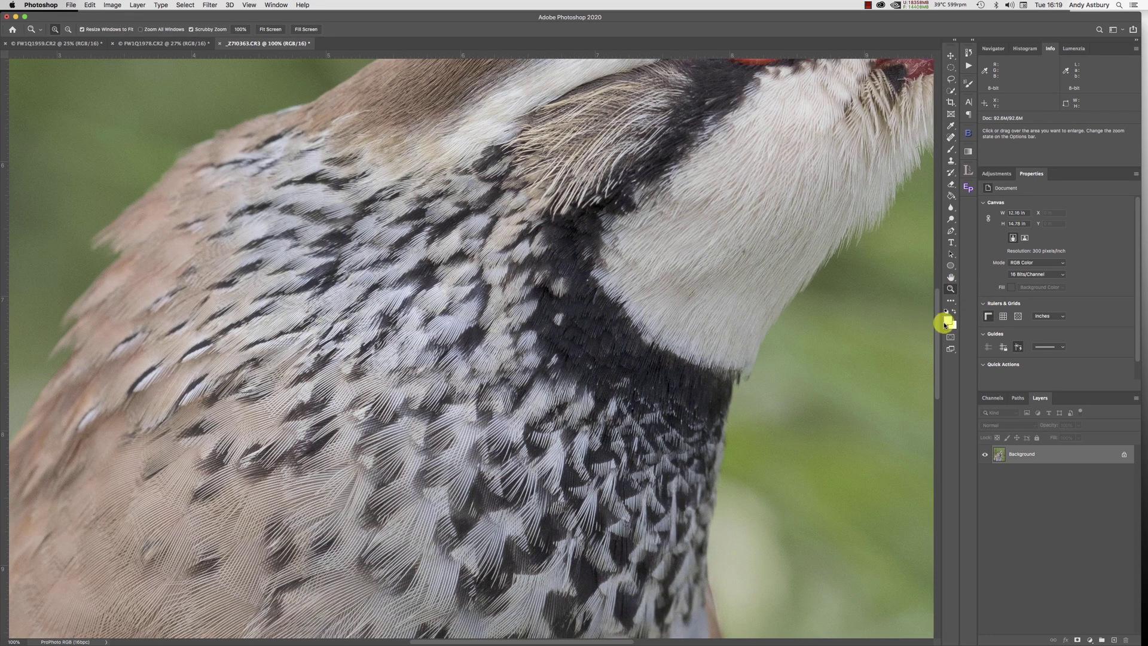
drag(937, 312, 946, 261)
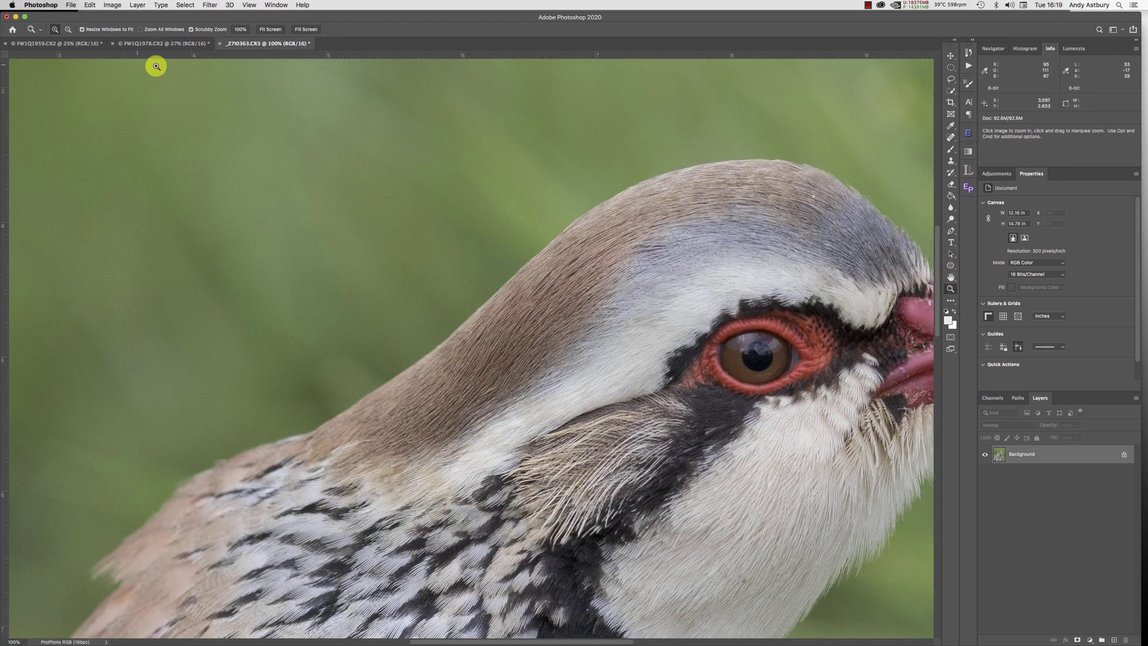
mouse_move(152, 43)
mouse_down()
mouse_move(159, 57)
mouse_move(153, 42)
mouse_up()
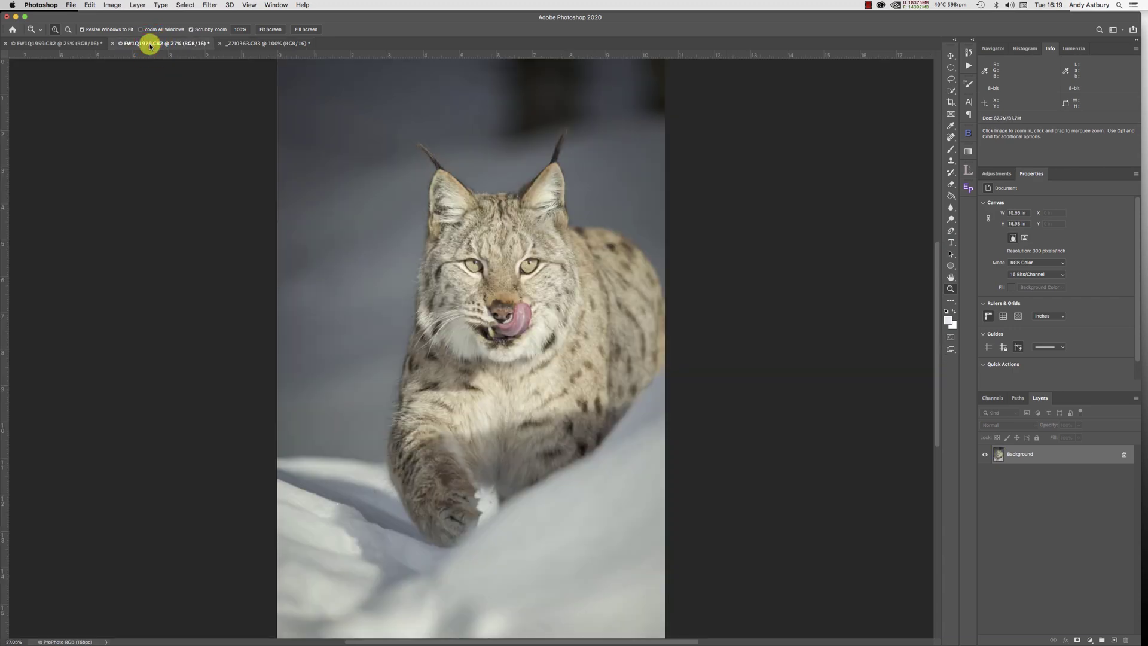
click(91, 47)
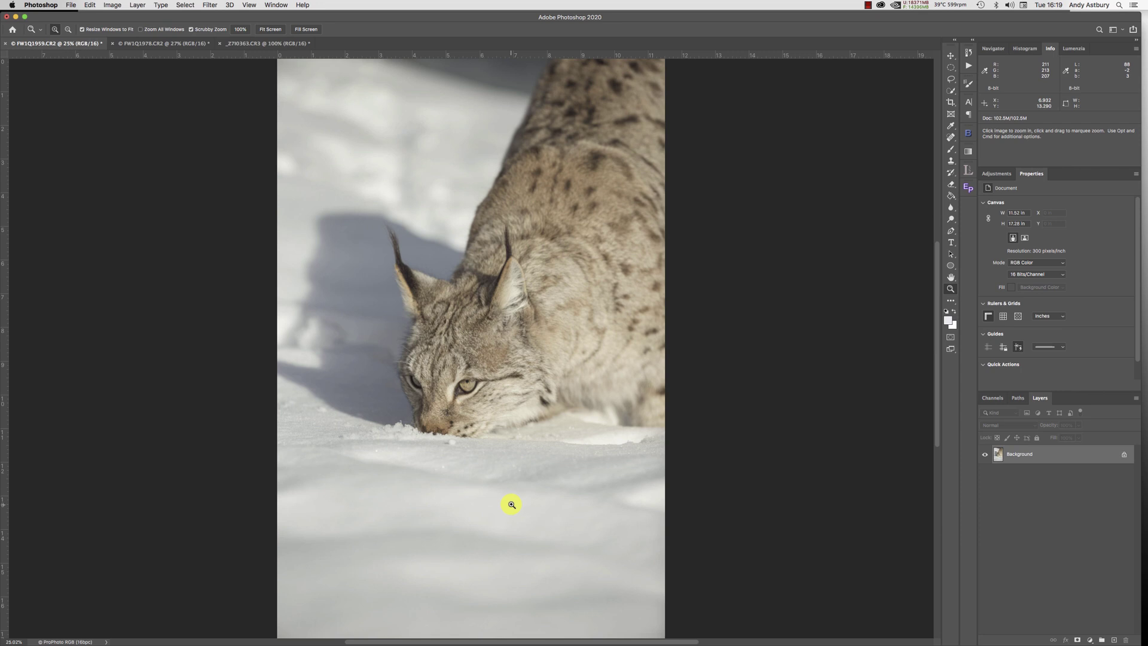
Step: Place a Color Sampler point on the snow below the crouching lynx
click(950, 128)
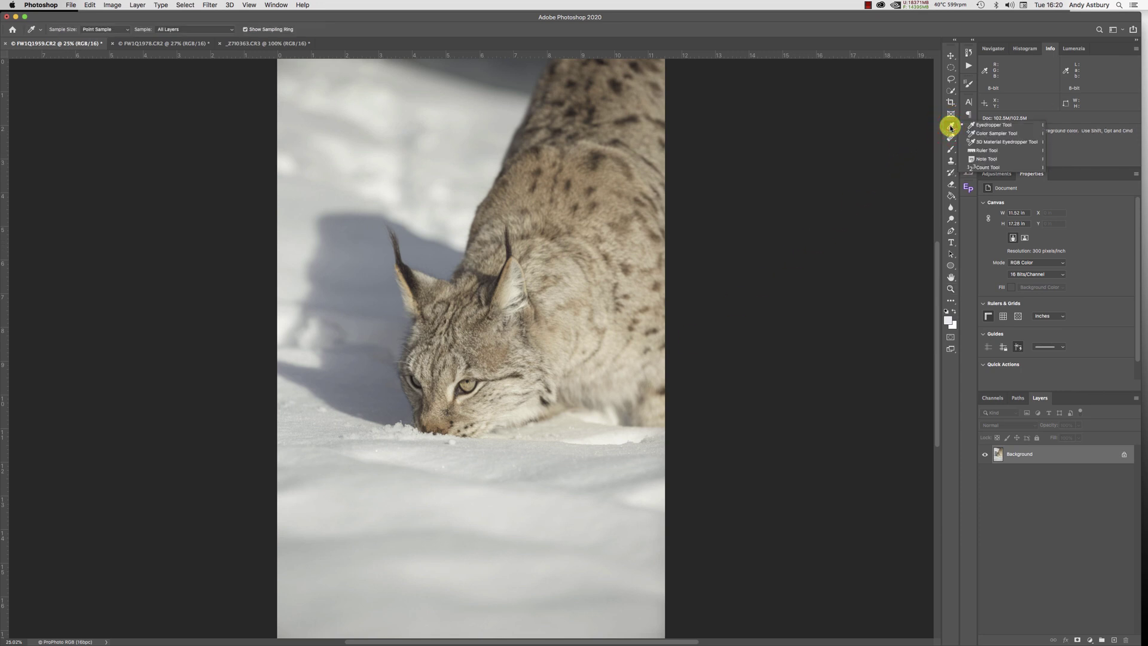
click(984, 134)
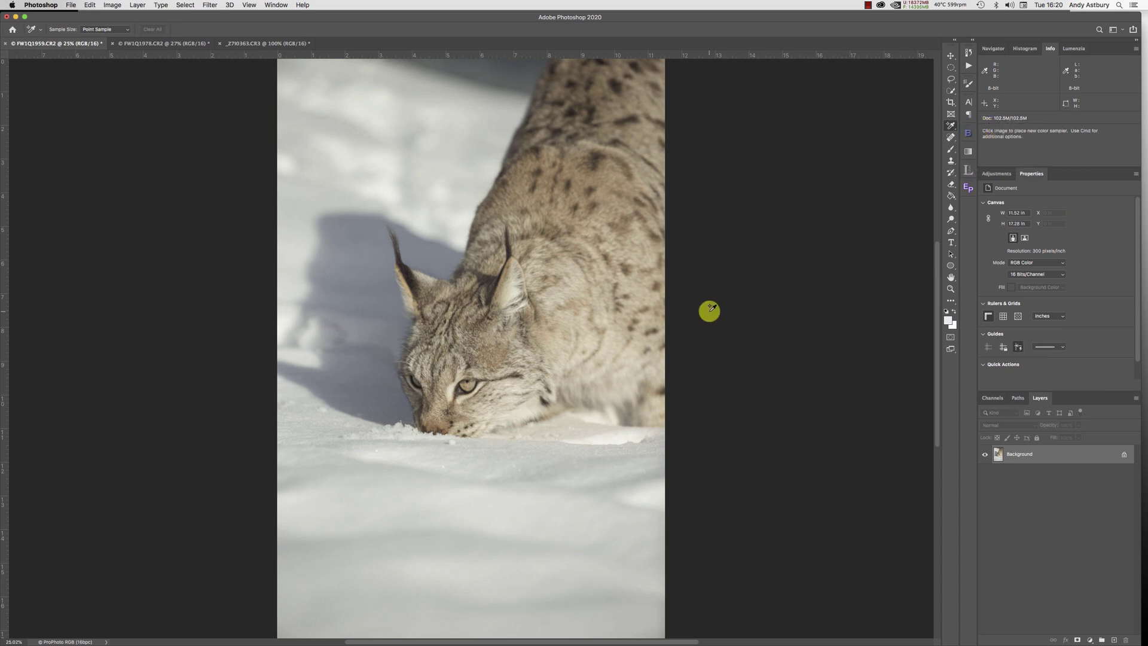
click(469, 504)
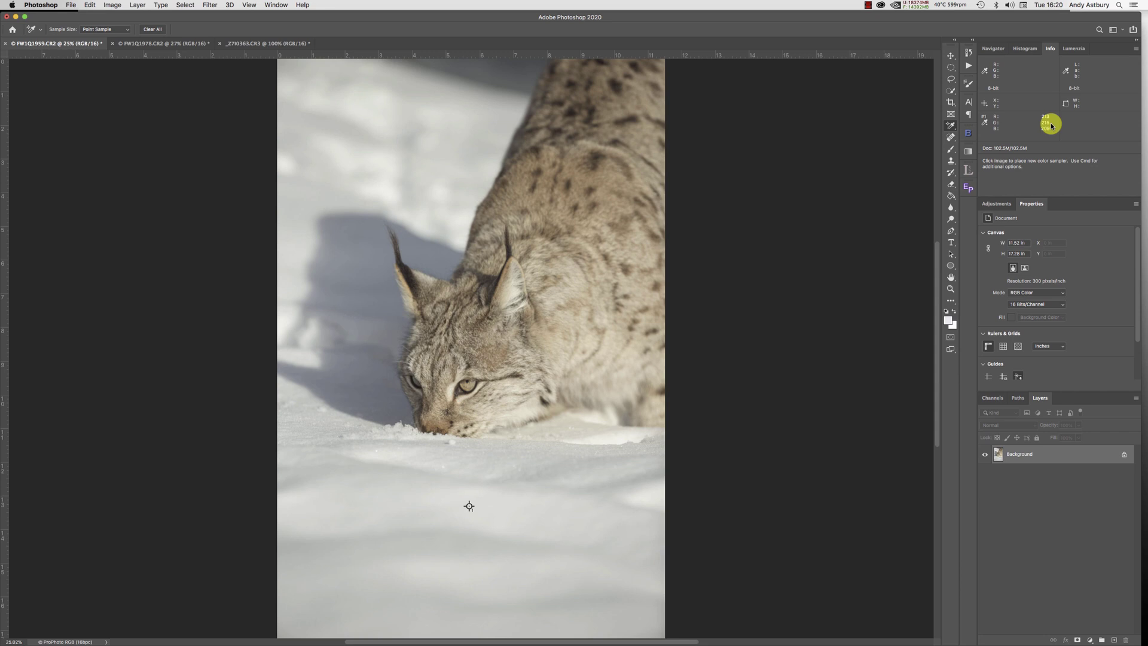
Step: Switch from the Color Sampler to the Eyedropper Tool, keeping the snow sampler point
click(950, 127)
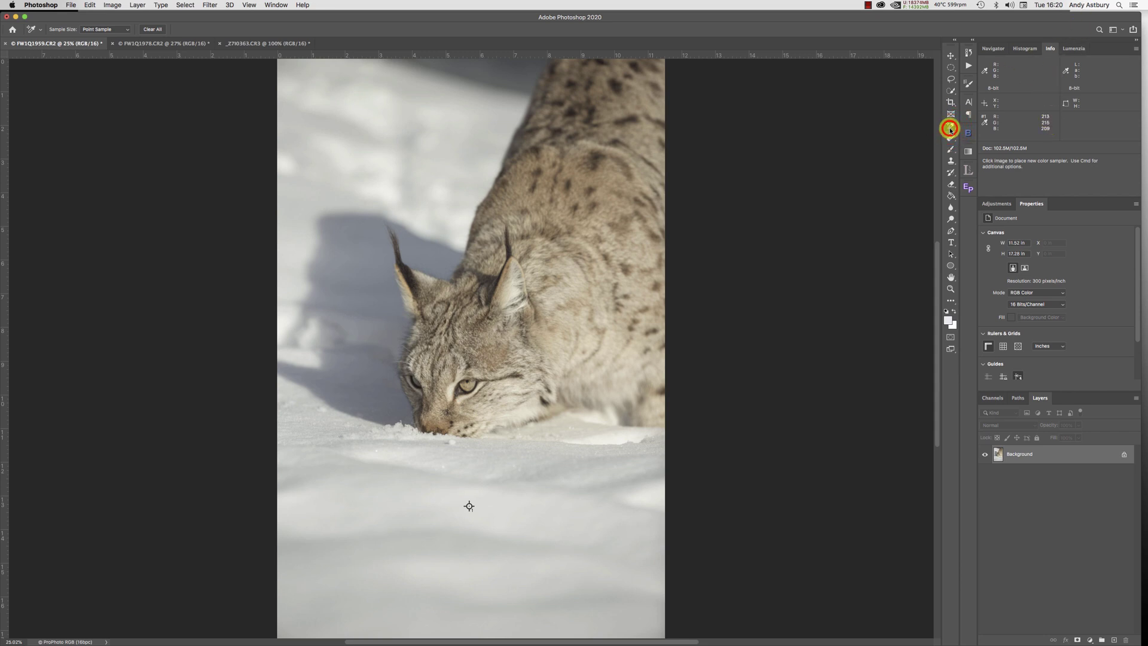
drag(950, 130, 978, 127)
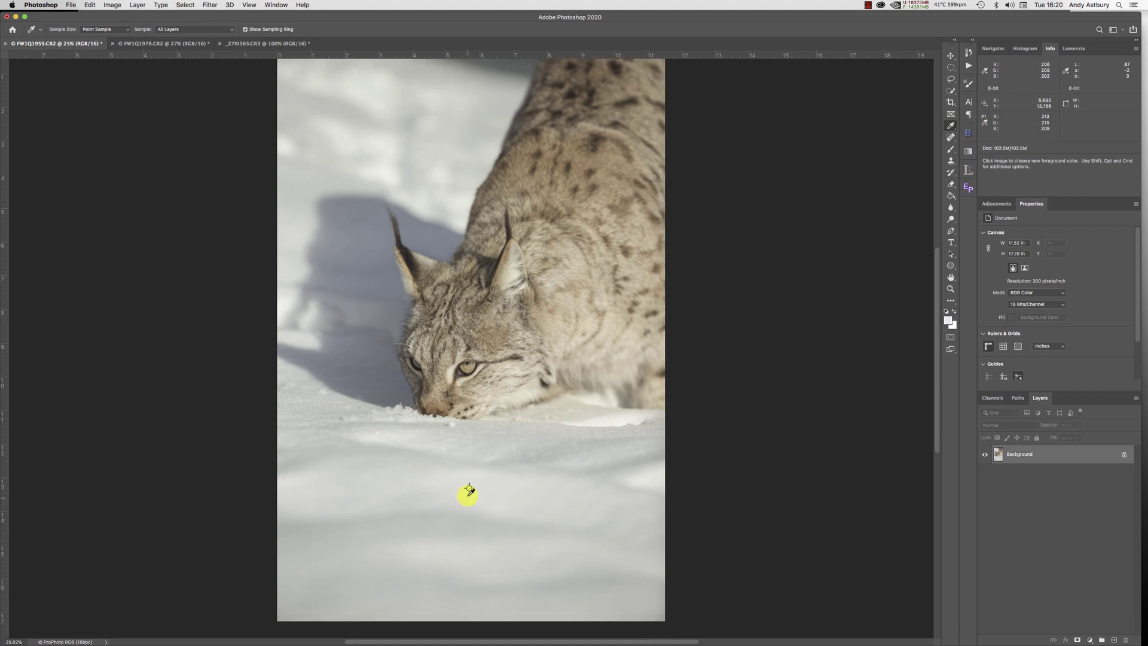
scroll(468, 488, down, 1)
Step: Add a Solid Color fill layer using the sampled snow grey
click(1089, 640)
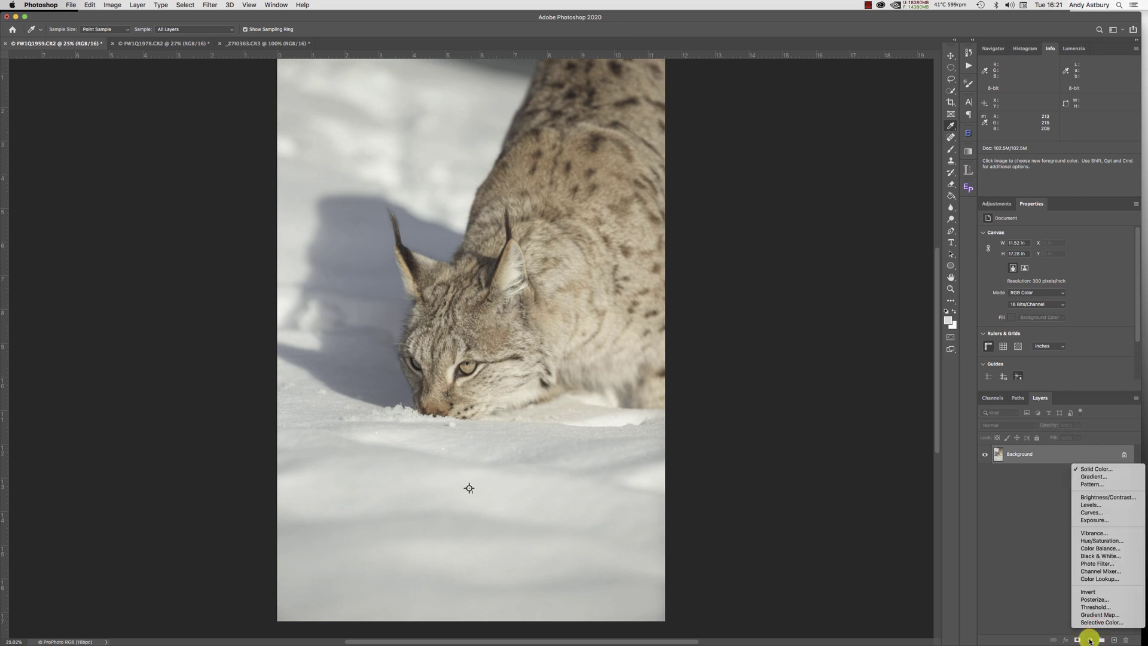
click(1097, 470)
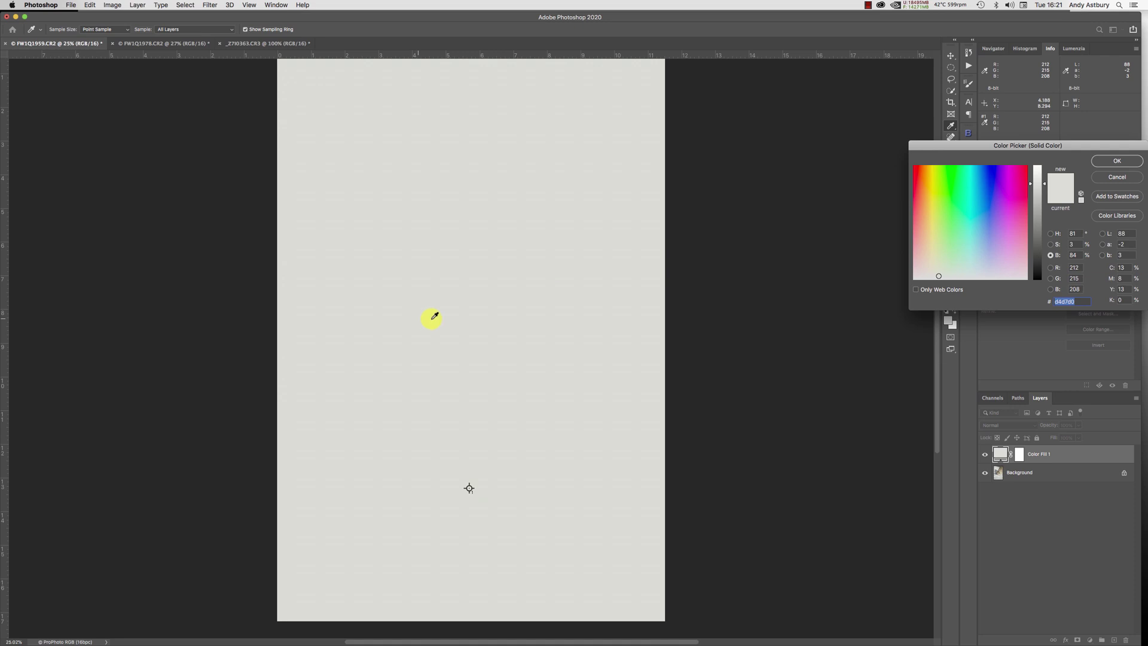
click(1116, 164)
Step: Set Color Fill 1 to Divide blend mode so the snow turns white
click(1004, 430)
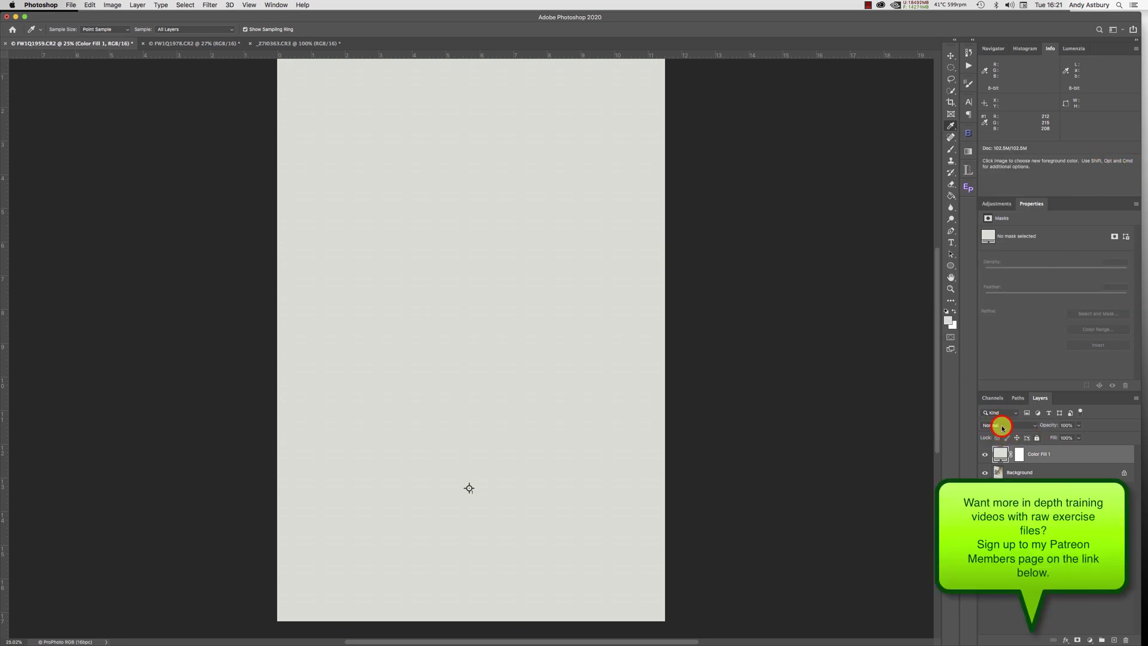
click(1003, 428)
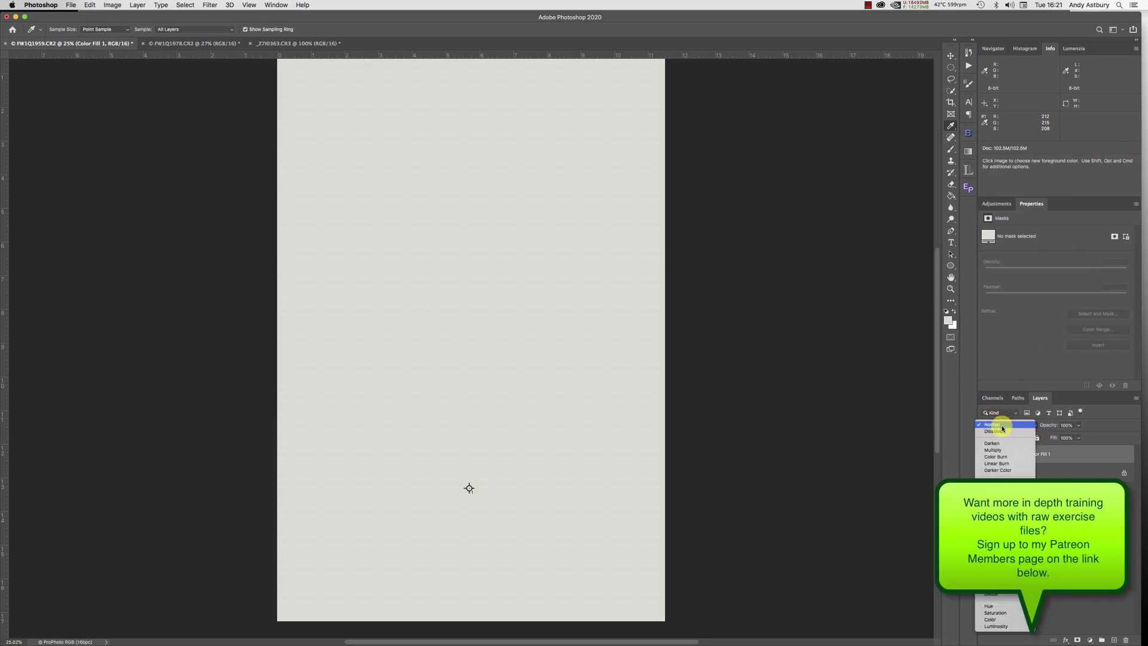
click(1001, 596)
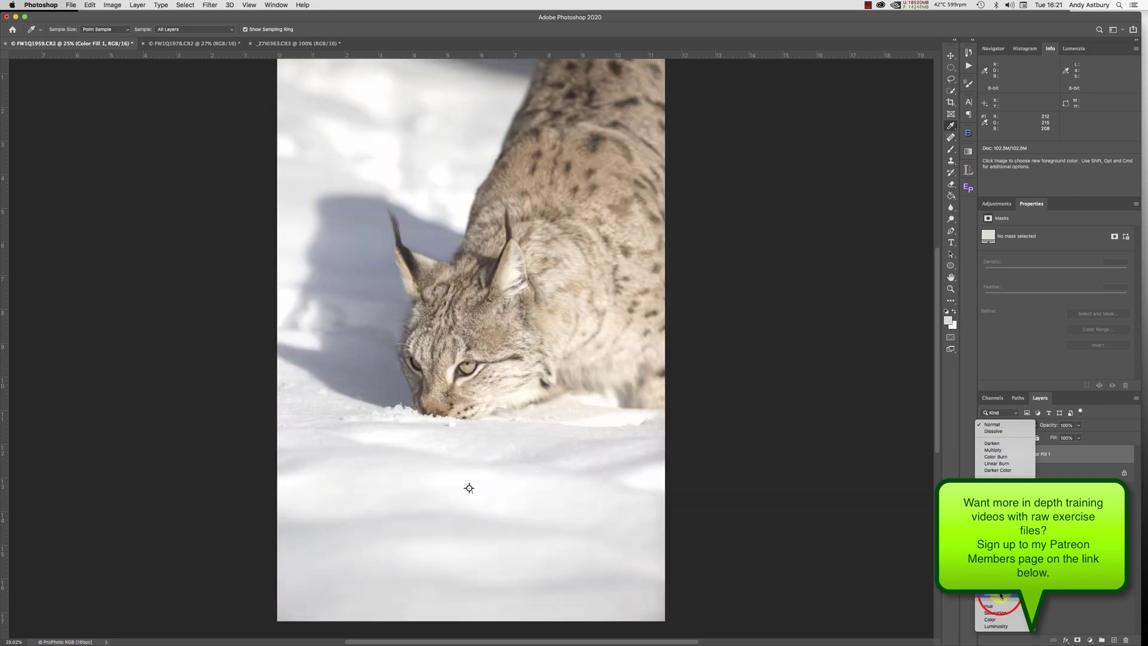
click(1000, 594)
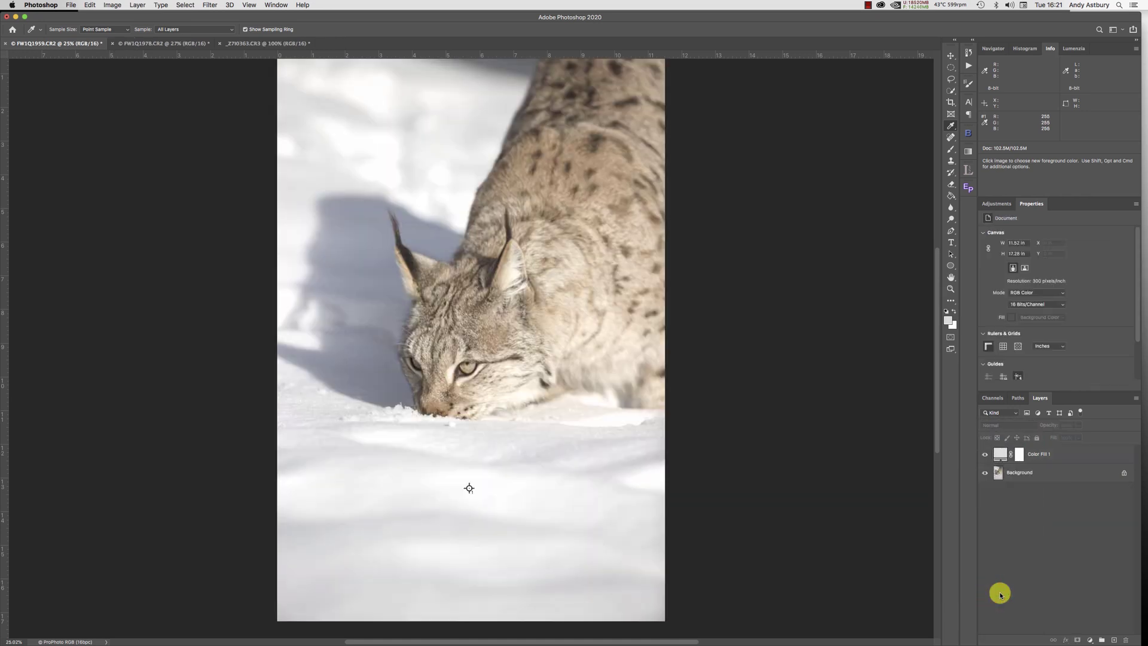
click(1000, 455)
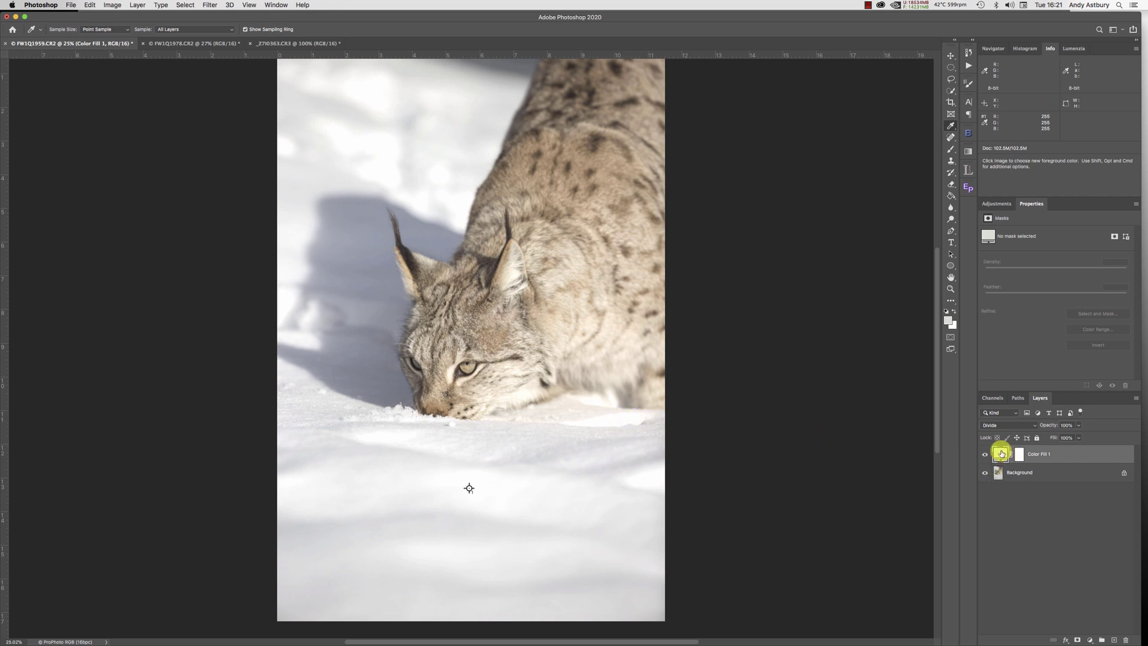
Step: Raise Color Fill 1's brightness to B 100 (fcfff7) to restore the lynx photo's exposure
double_click(1001, 453)
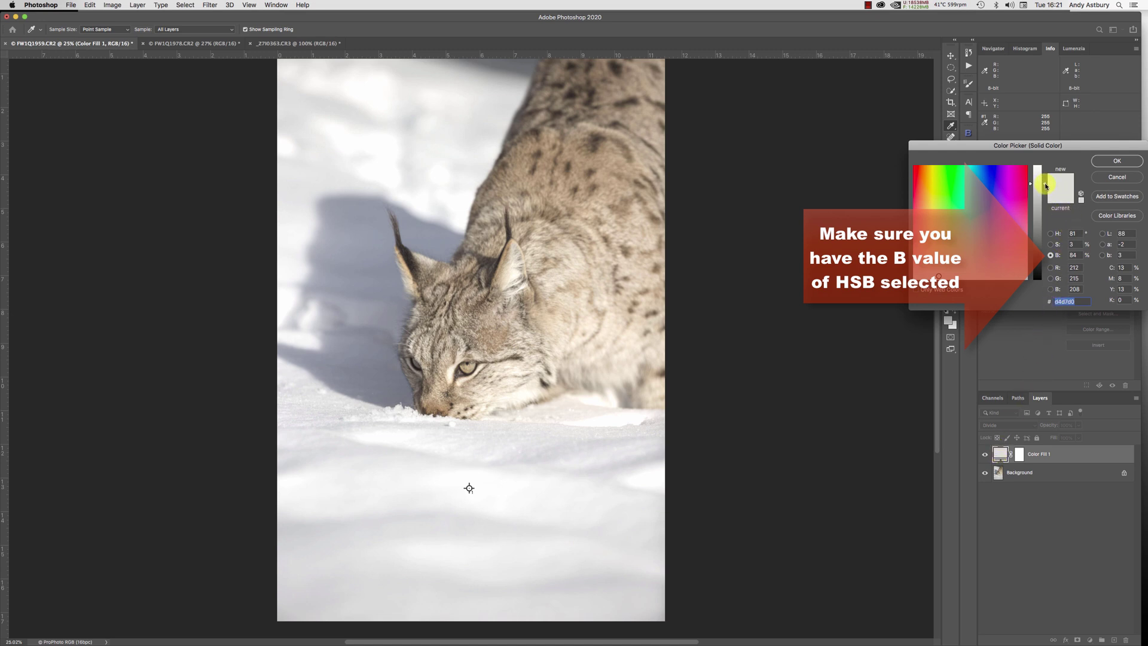
key(Down)
drag(1044, 184, 1043, 168)
click(1117, 161)
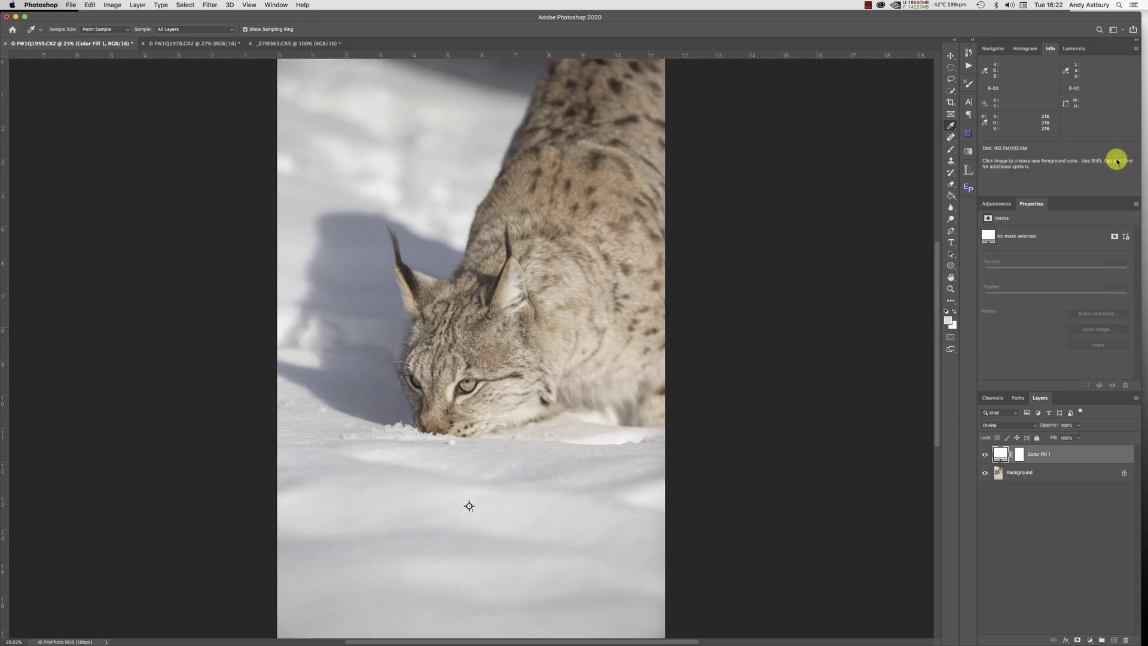
click(984, 455)
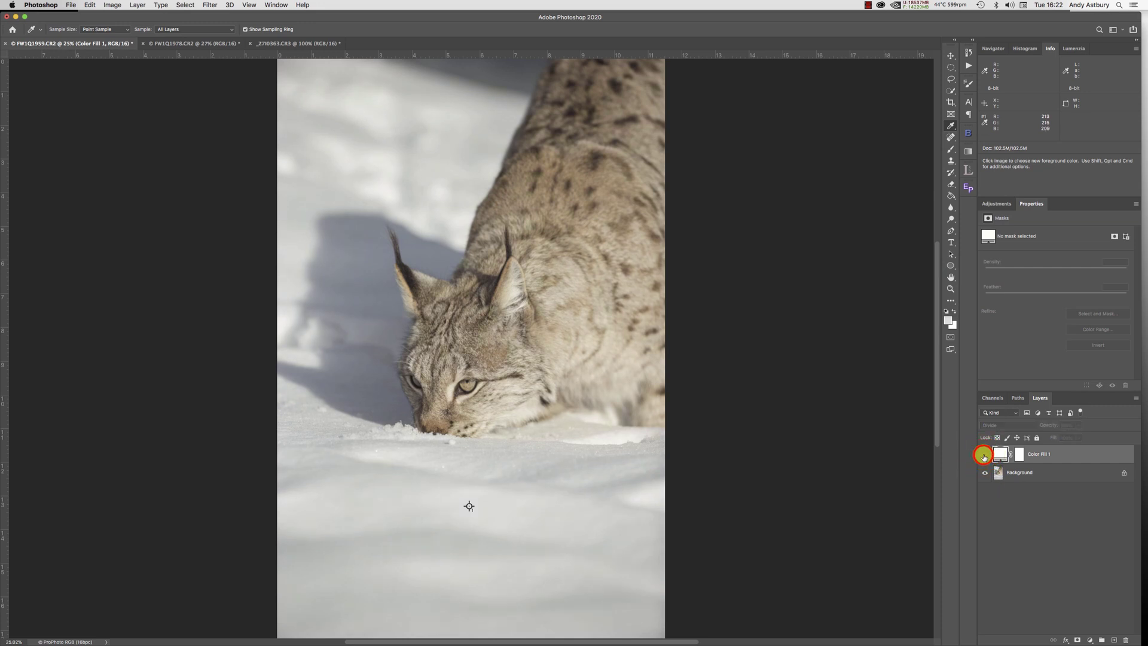
click(983, 456)
click(983, 456)
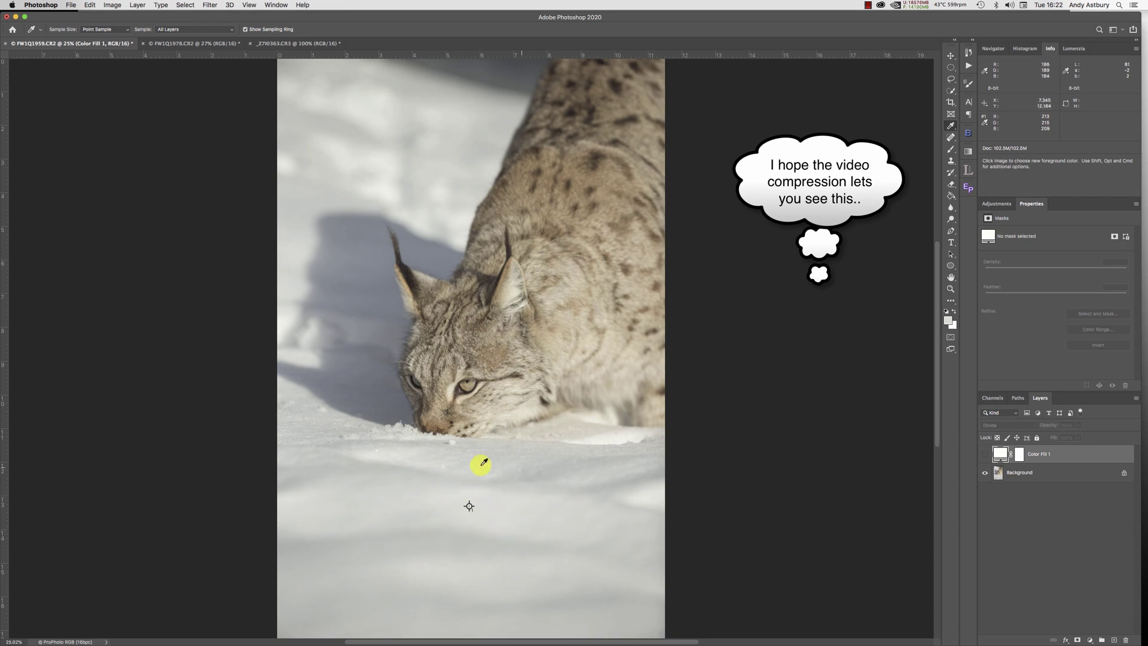
click(984, 455)
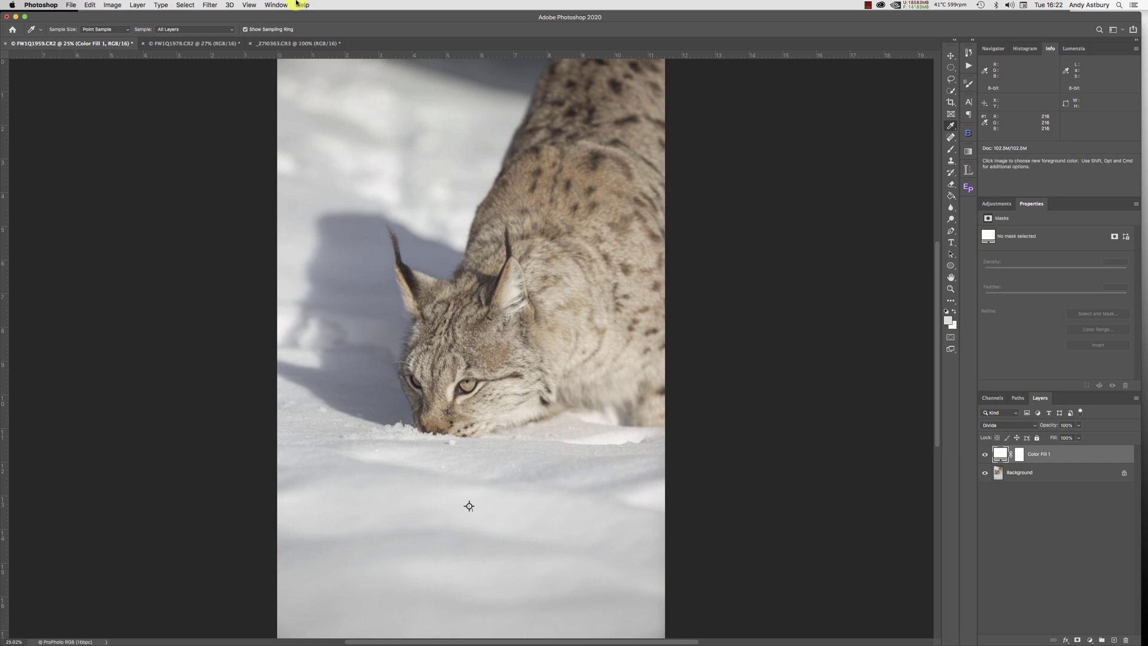
Step: Switch to FW1Q1978.CR2 and place a colour sampler on the foreground snow
click(184, 44)
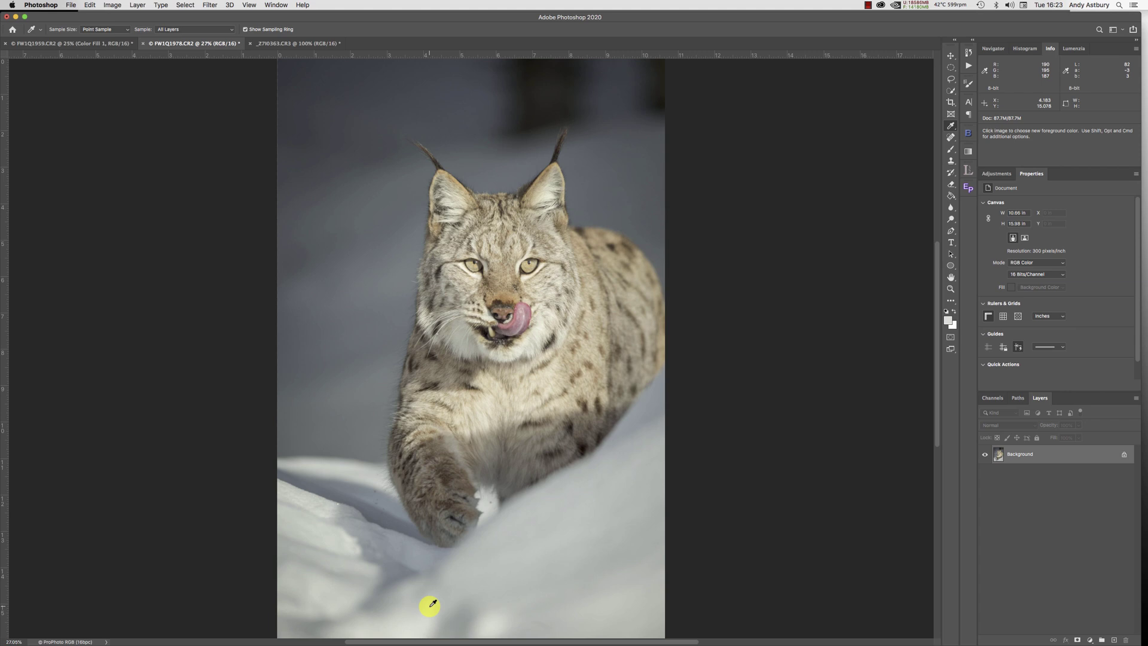
click(951, 126)
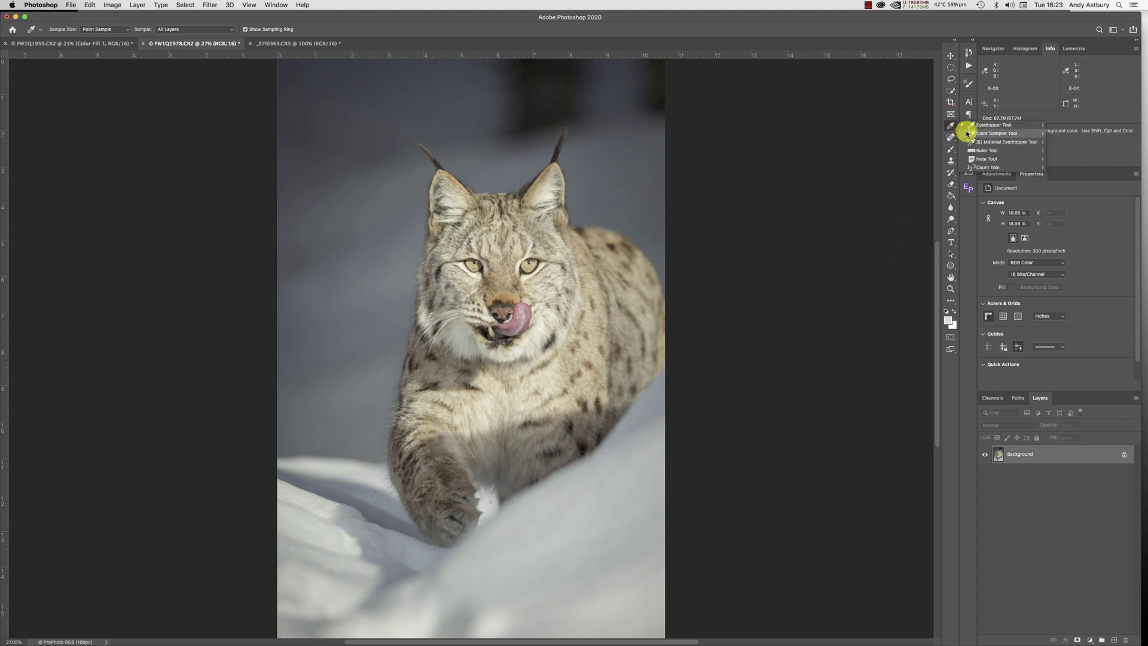
click(970, 133)
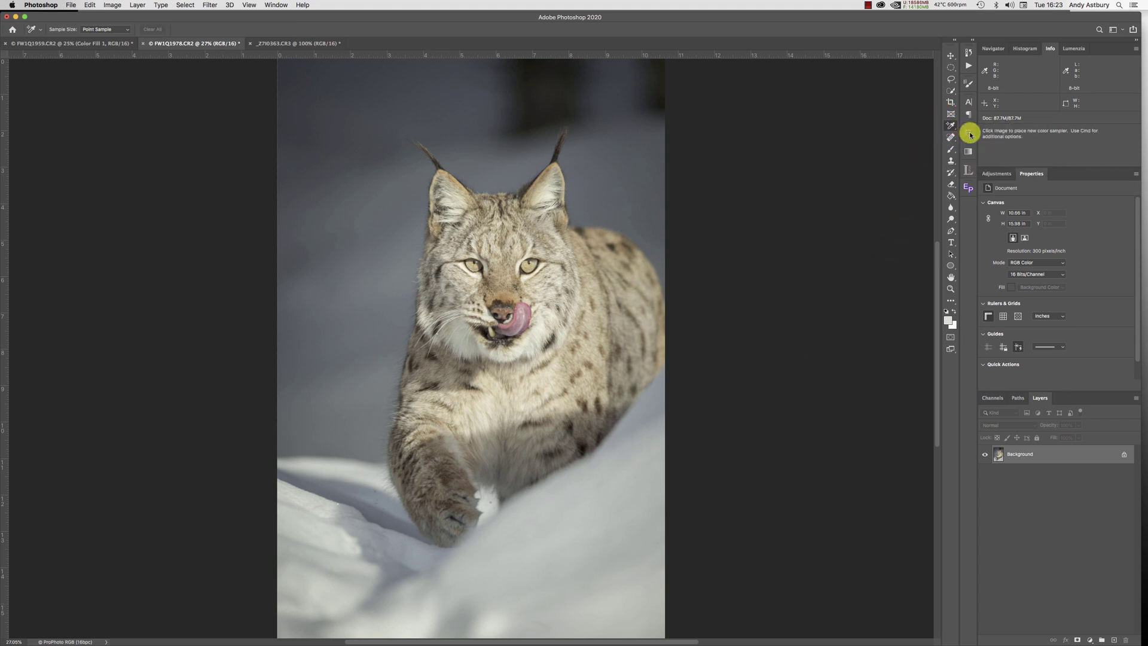
click(493, 624)
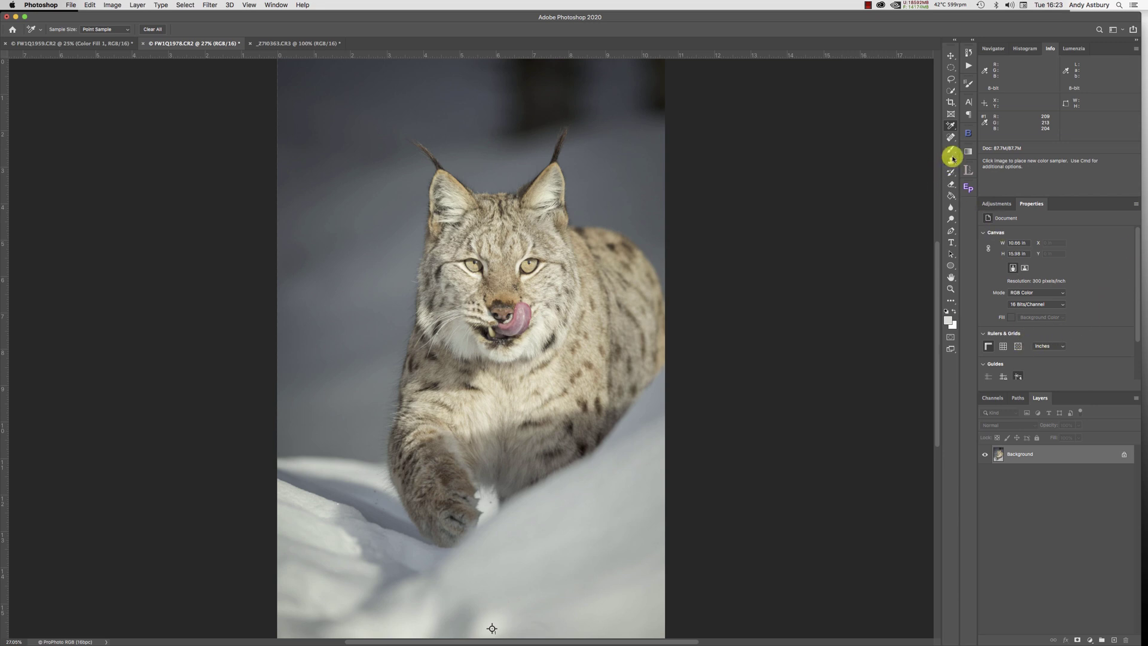
Step: Pick the foreground snow colour (209/213/204) with the Eyedropper
click(950, 125)
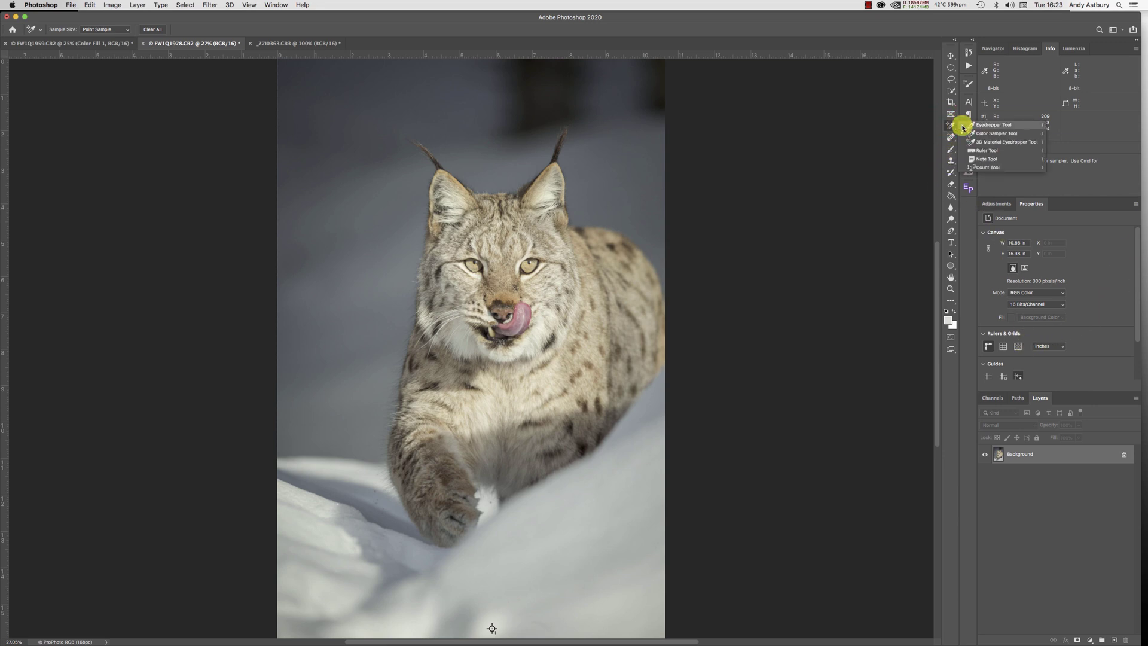
click(964, 125)
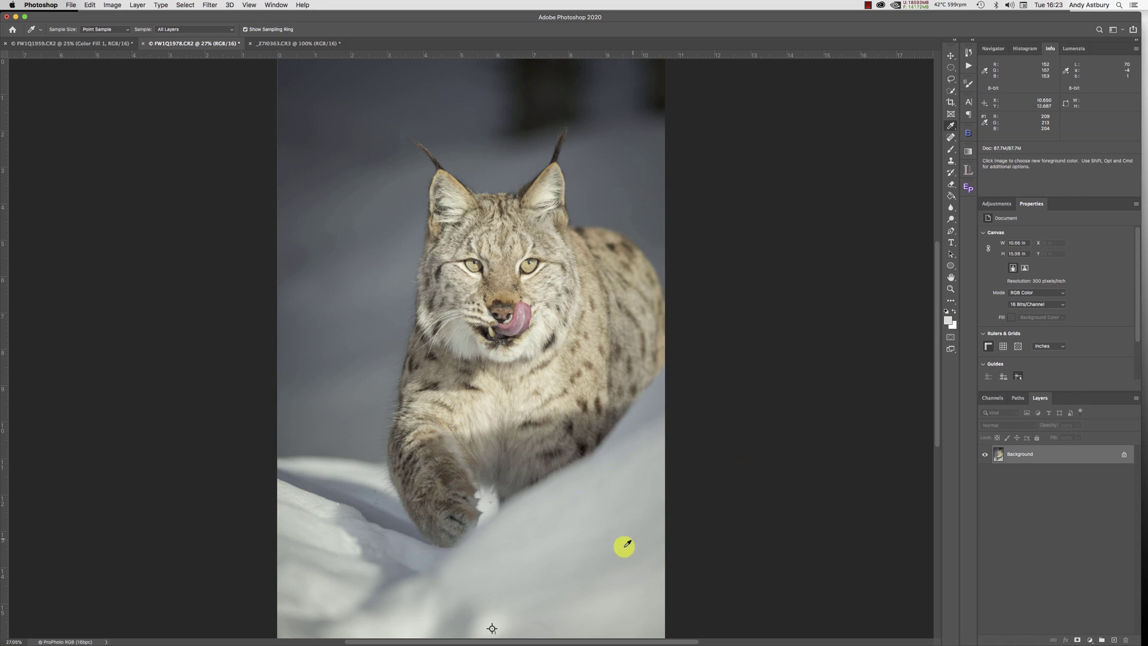
click(494, 628)
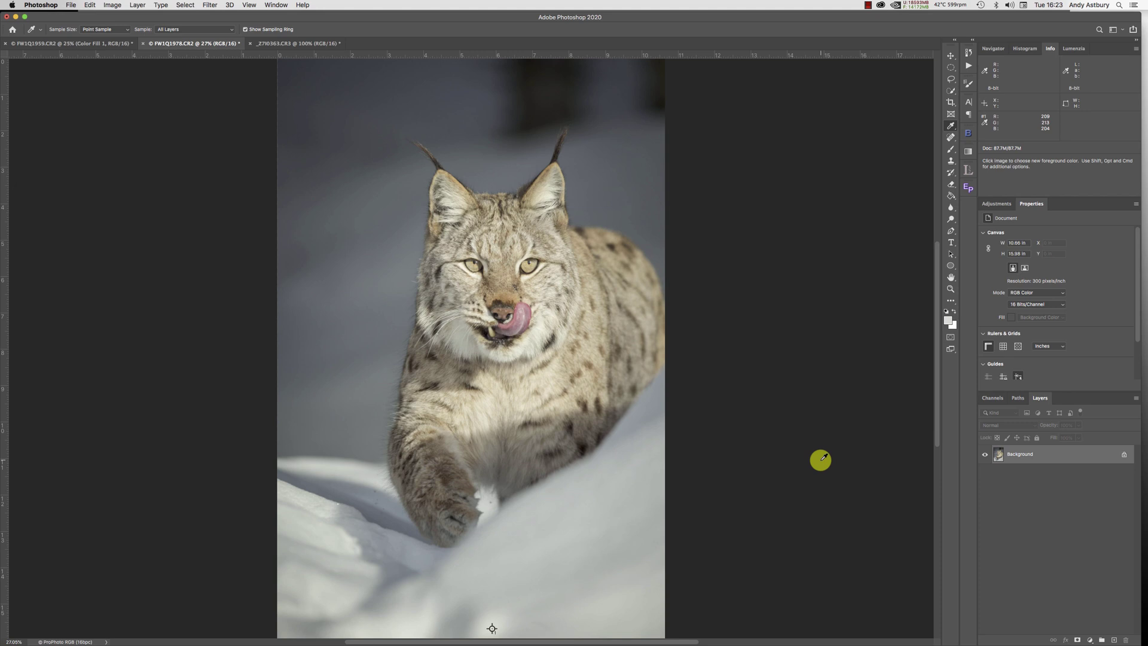
Step: Add a Solid Color fill layer with the sampled colour in Divide blend mode
click(1089, 640)
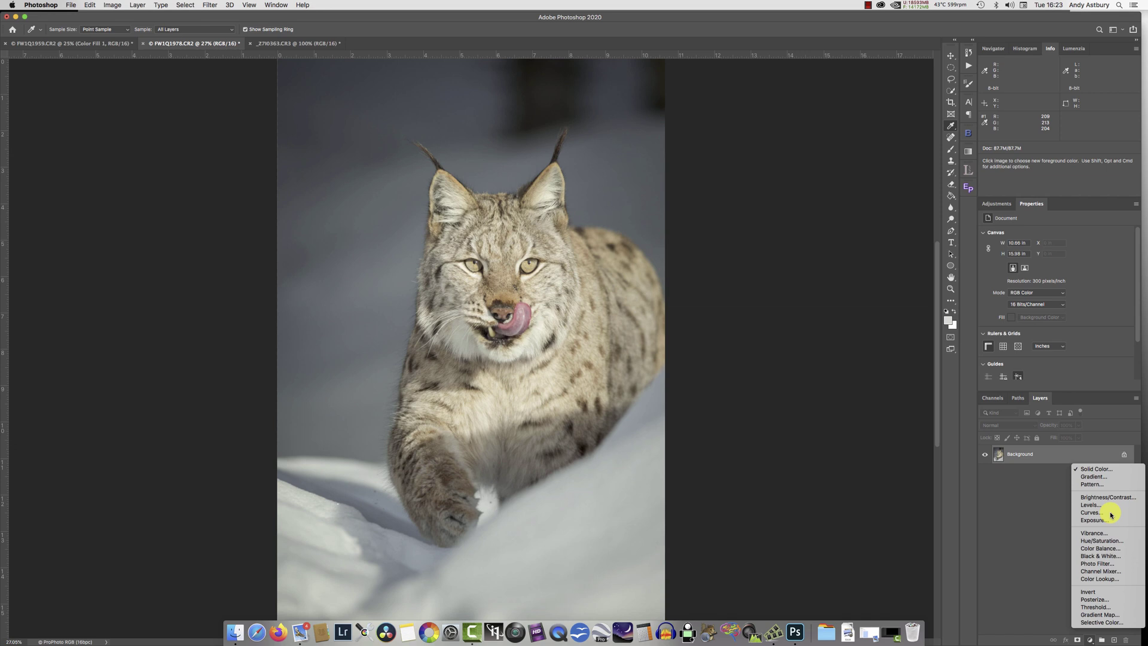
click(1096, 468)
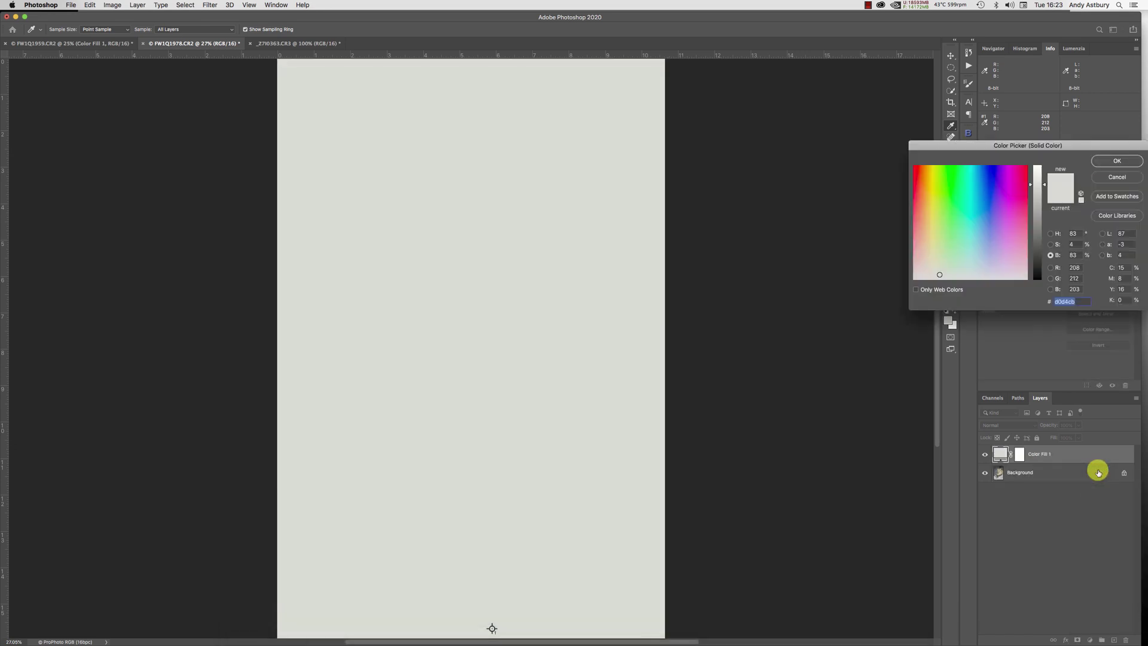
click(1103, 161)
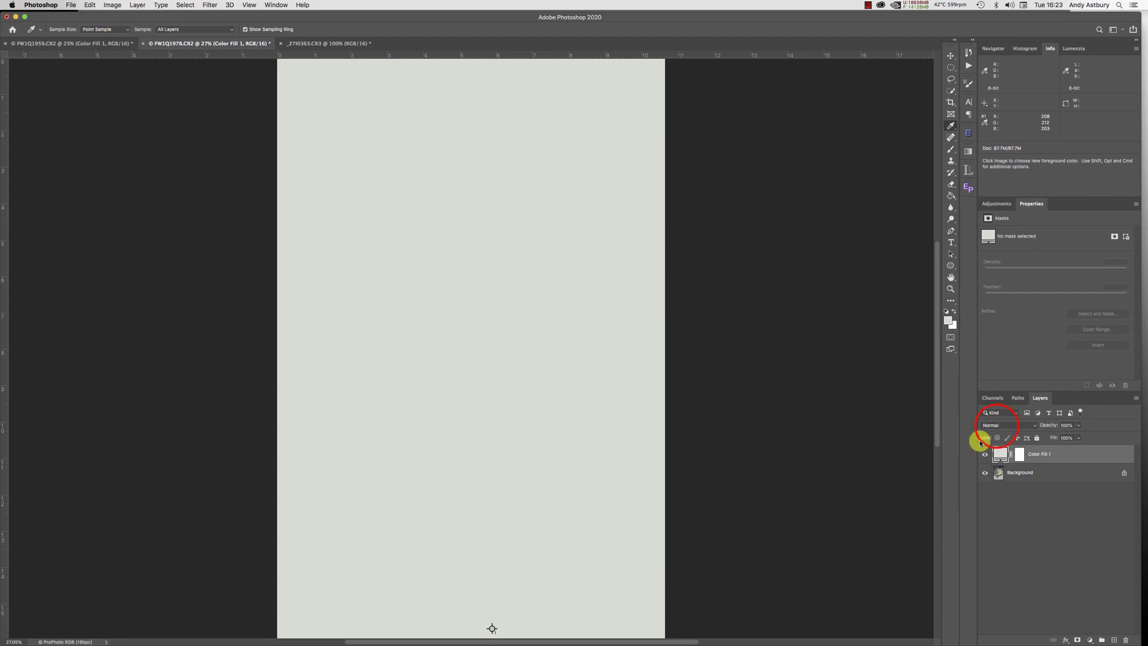
click(997, 425)
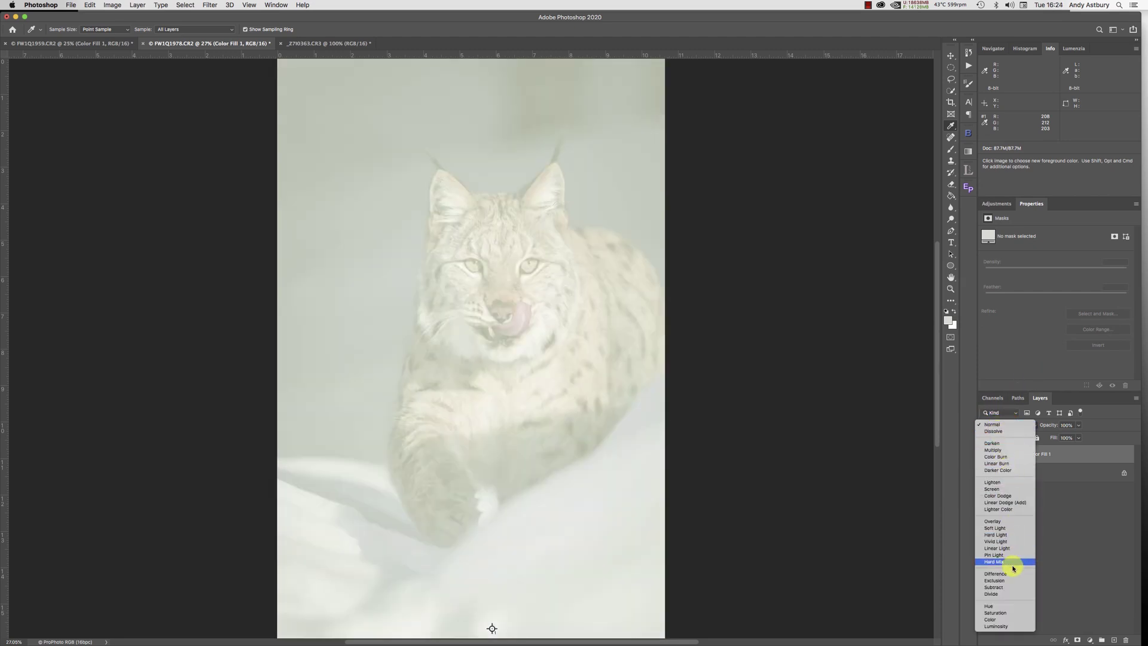
click(1004, 594)
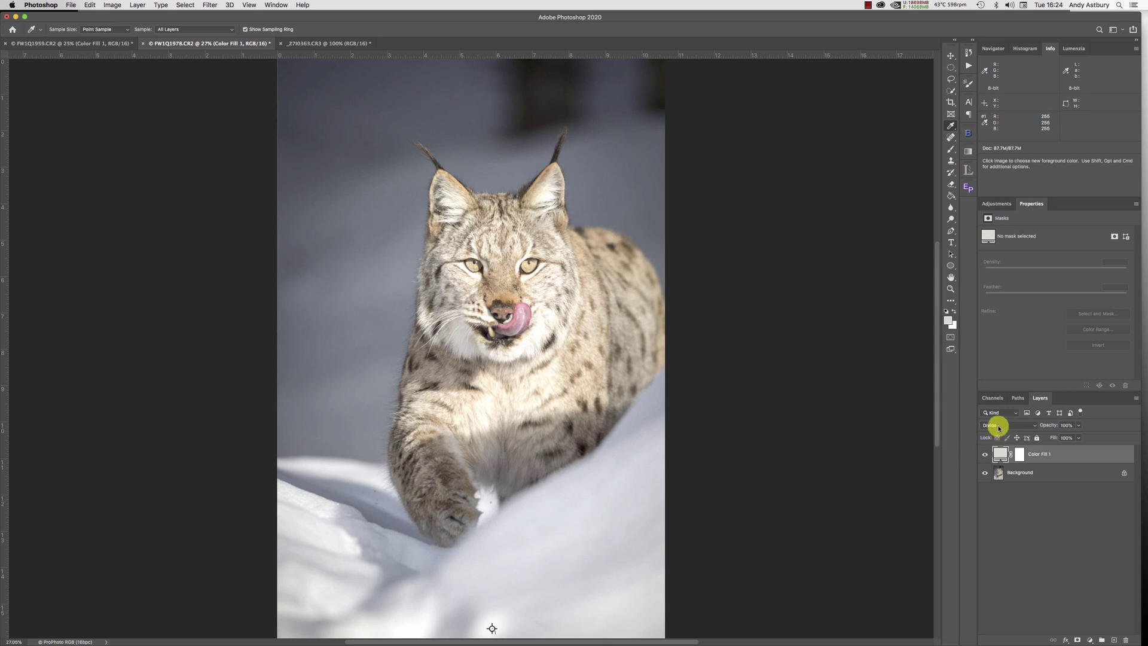
Step: Brighten Color Fill 1 to 95% brightness so the snow reads neutral 223/223/223
double_click(1001, 454)
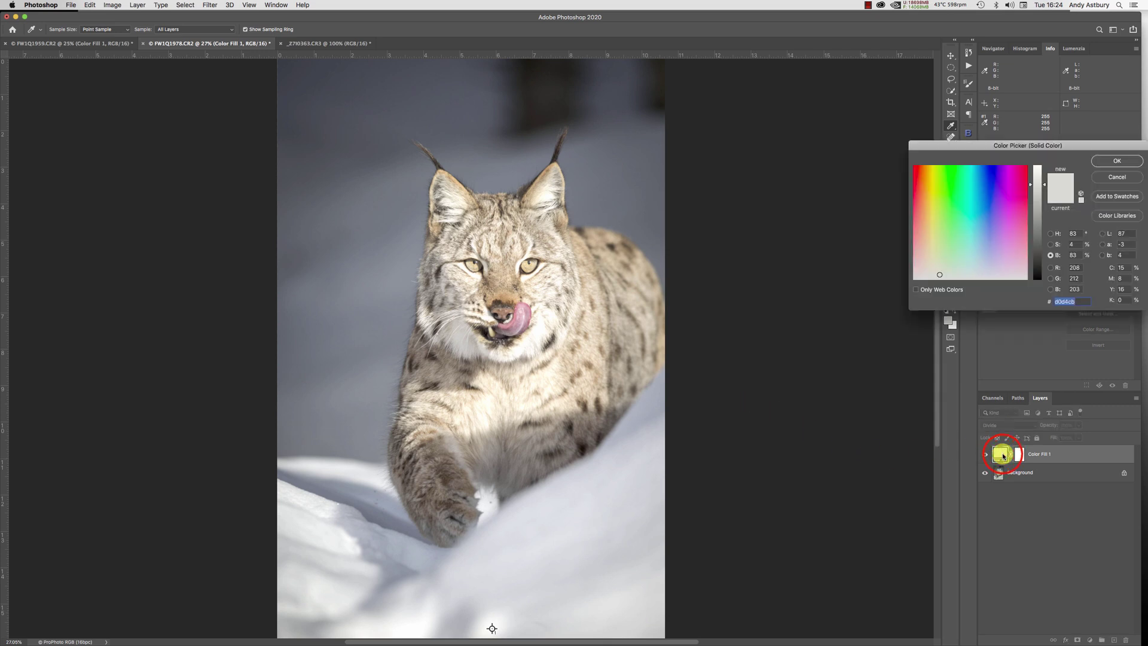
scroll(1058, 179, up, 1)
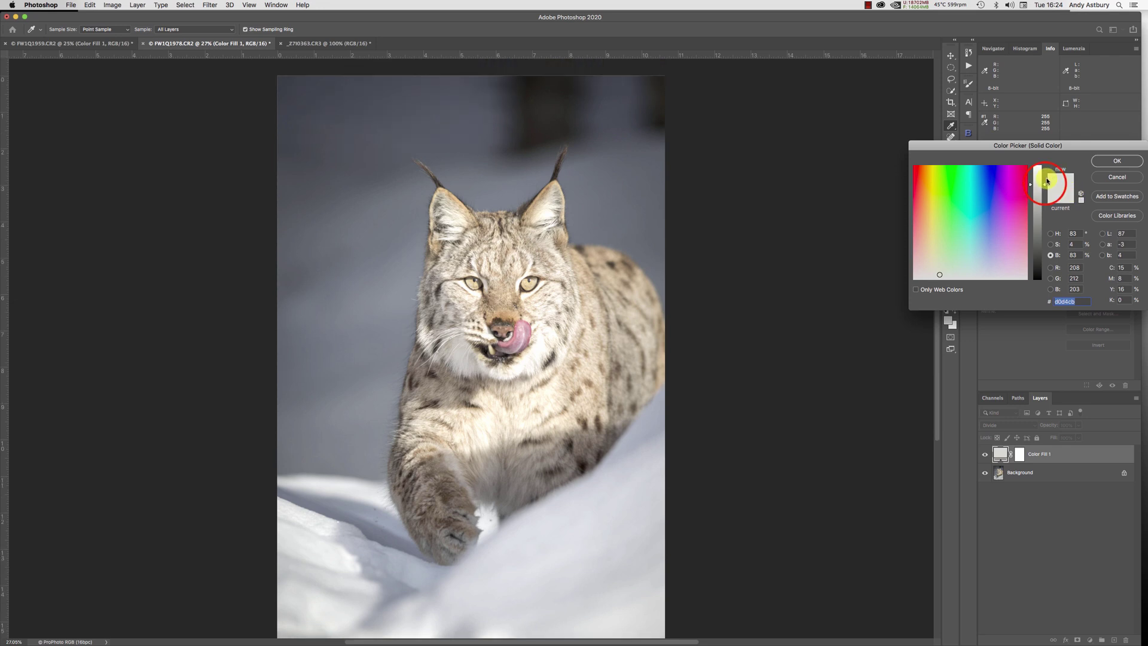
click(1044, 186)
drag(1044, 186, 1046, 179)
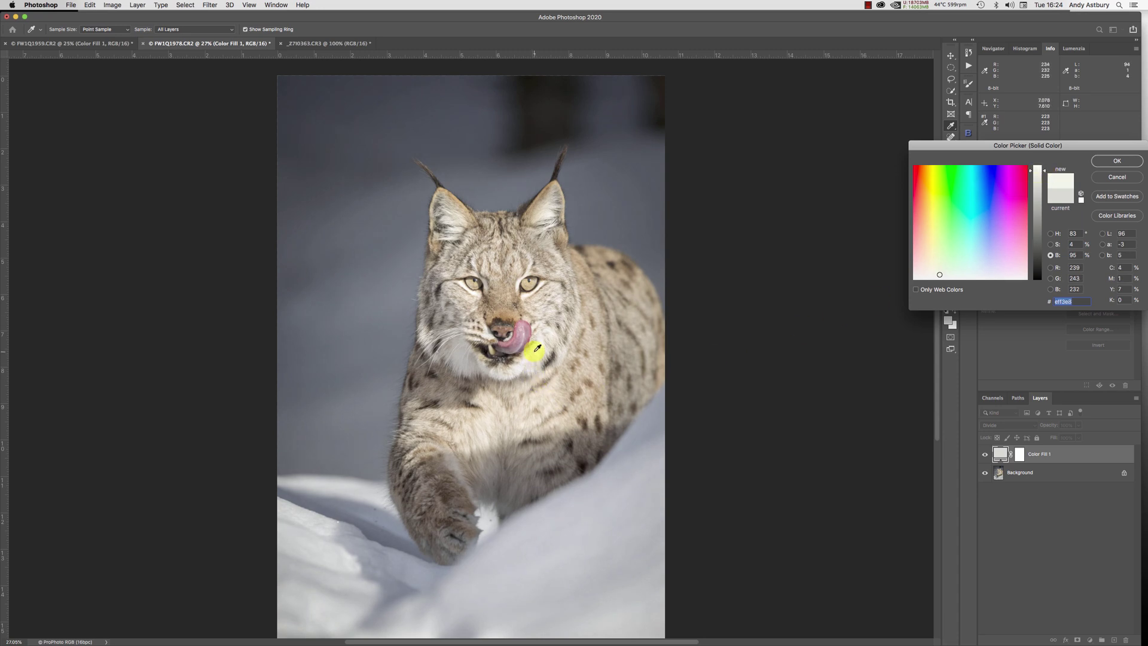
click(1104, 162)
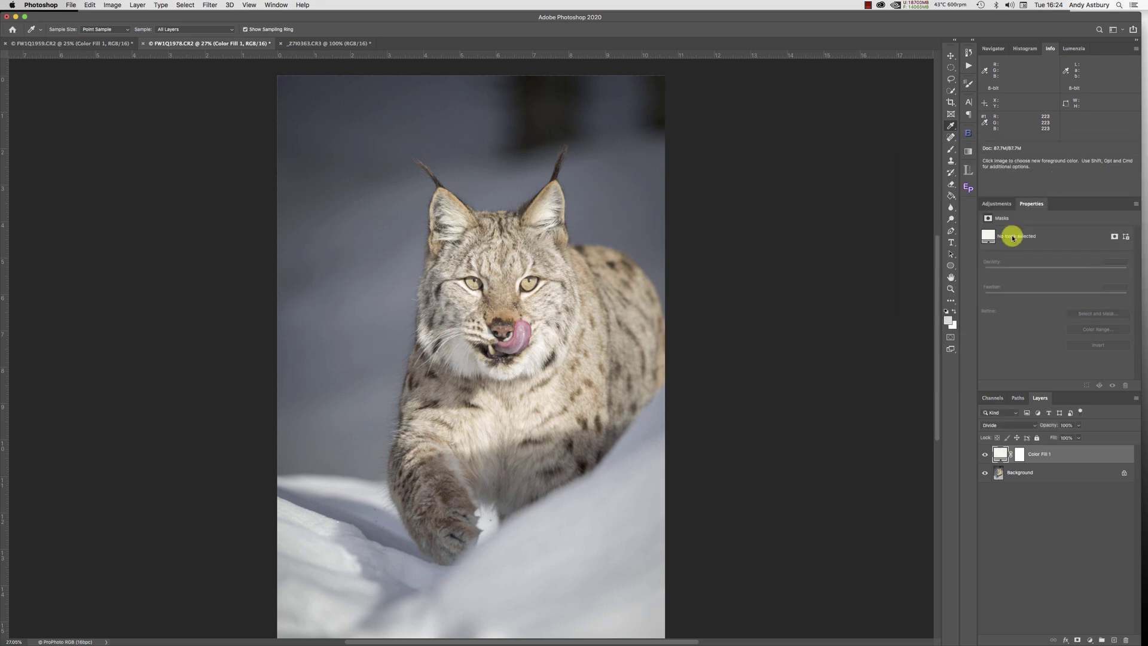
Step: Readjust Color Fill 1 to near-white 251/255/244 at 100% zoom, then fit the photo on screen
double_click(951, 288)
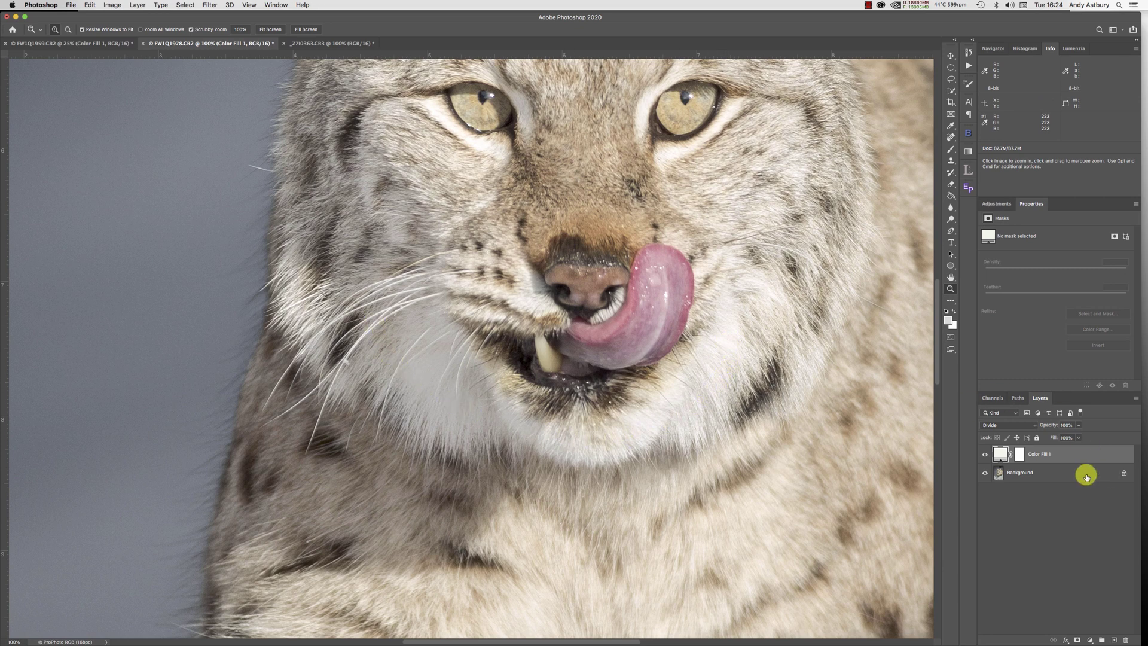
click(992, 452)
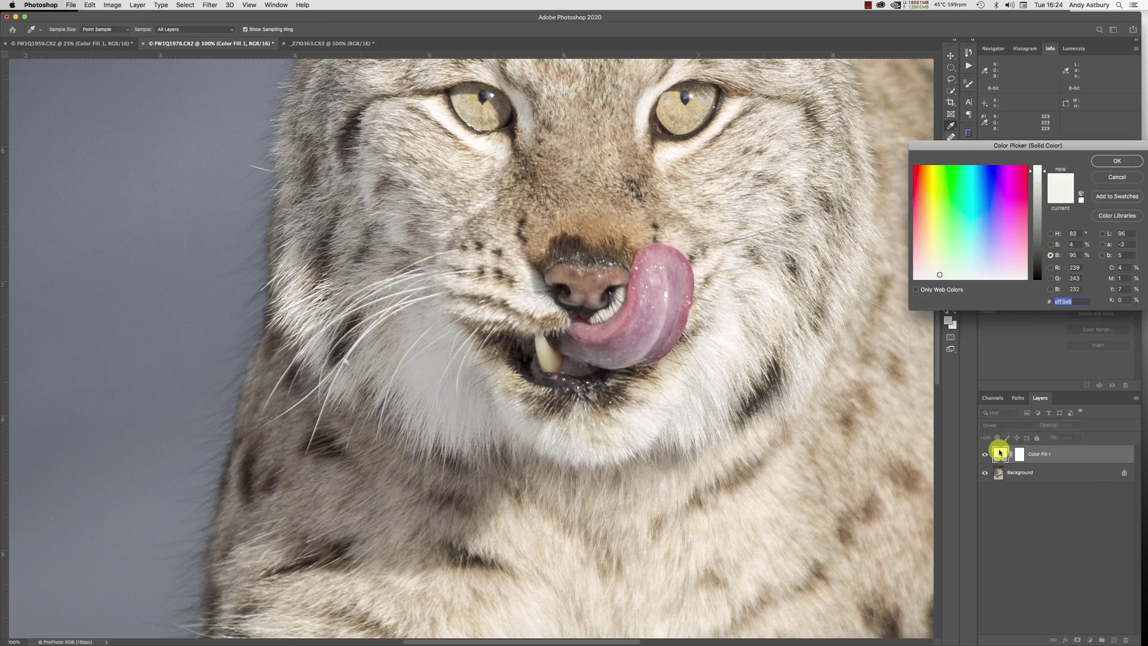
click(1046, 174)
drag(1043, 177, 1042, 182)
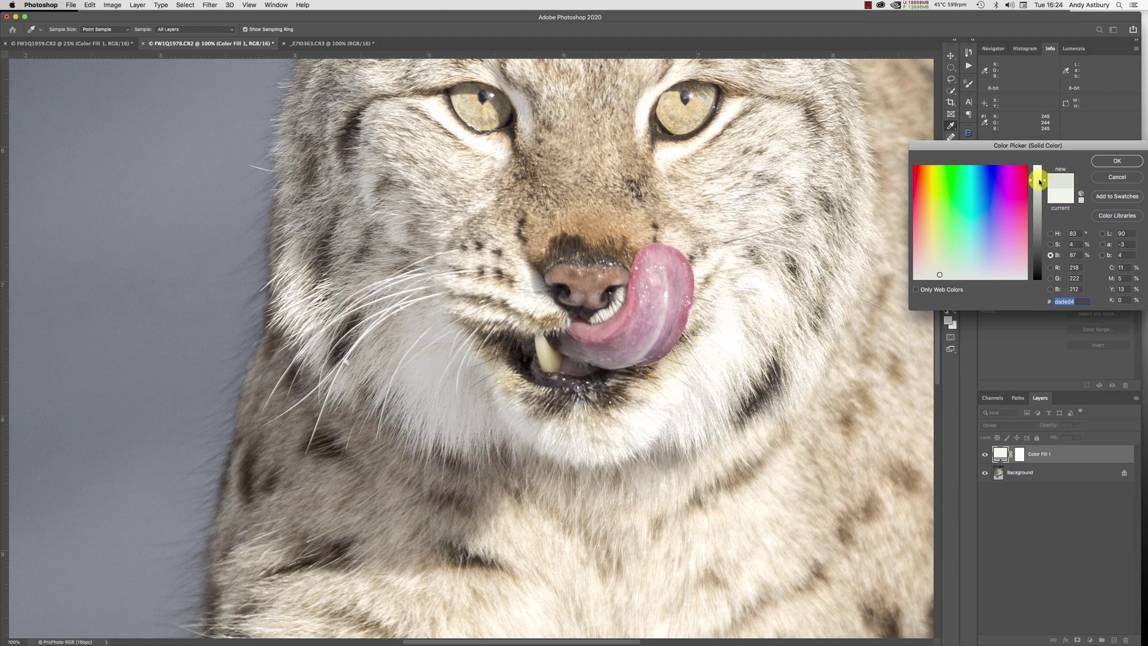
drag(1038, 182, 1045, 177)
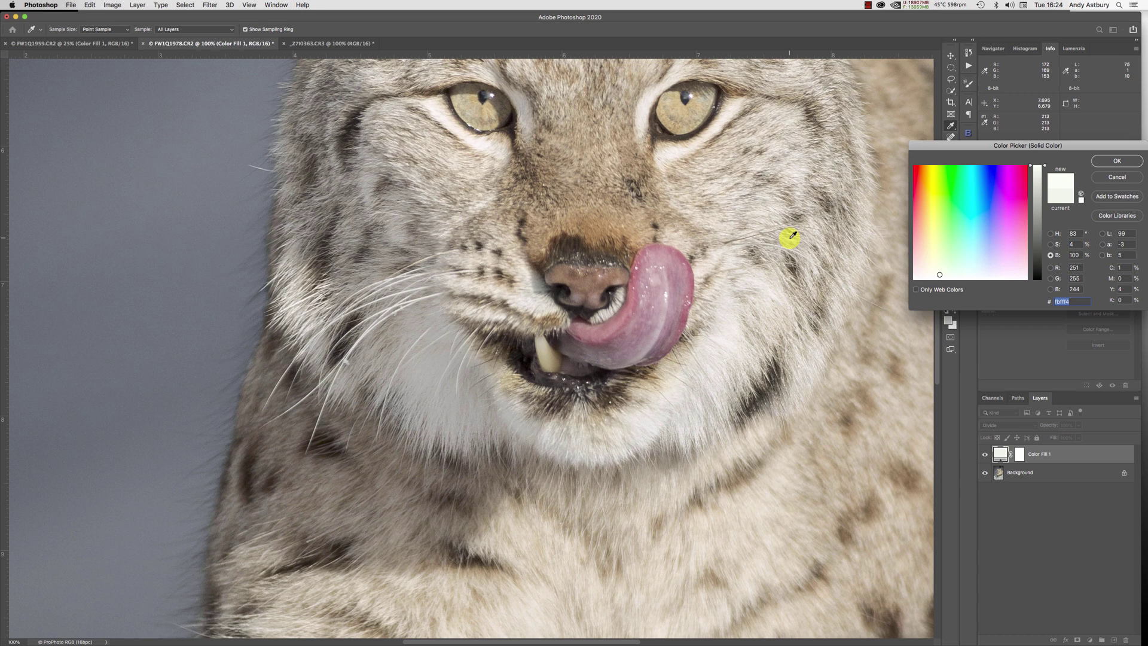
click(1116, 162)
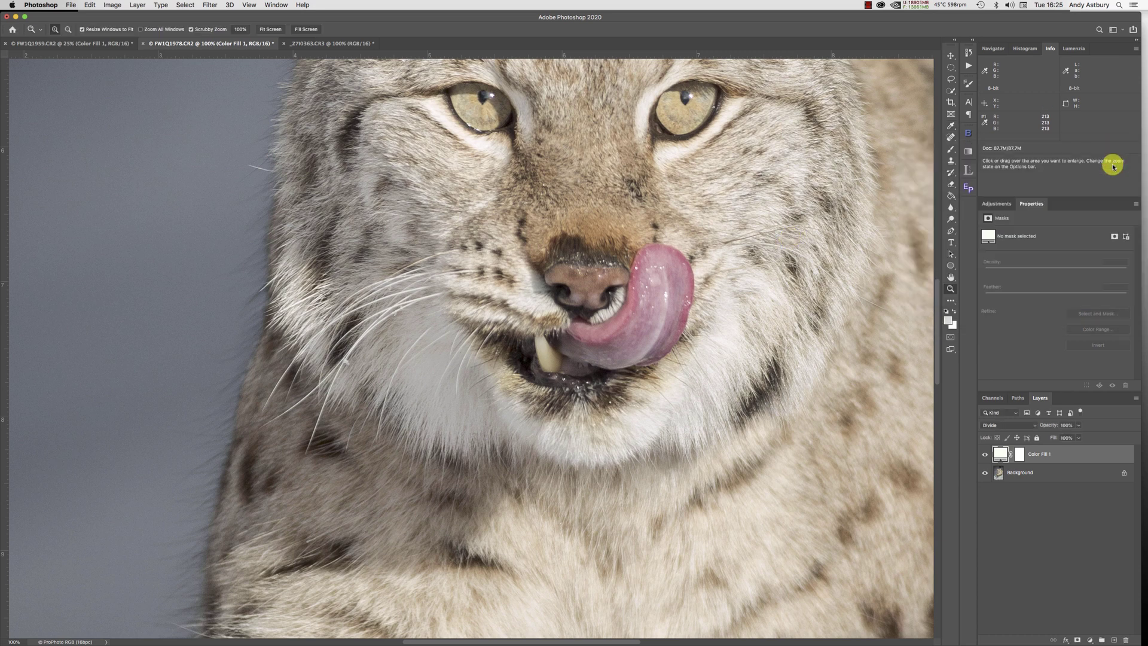
click(951, 277)
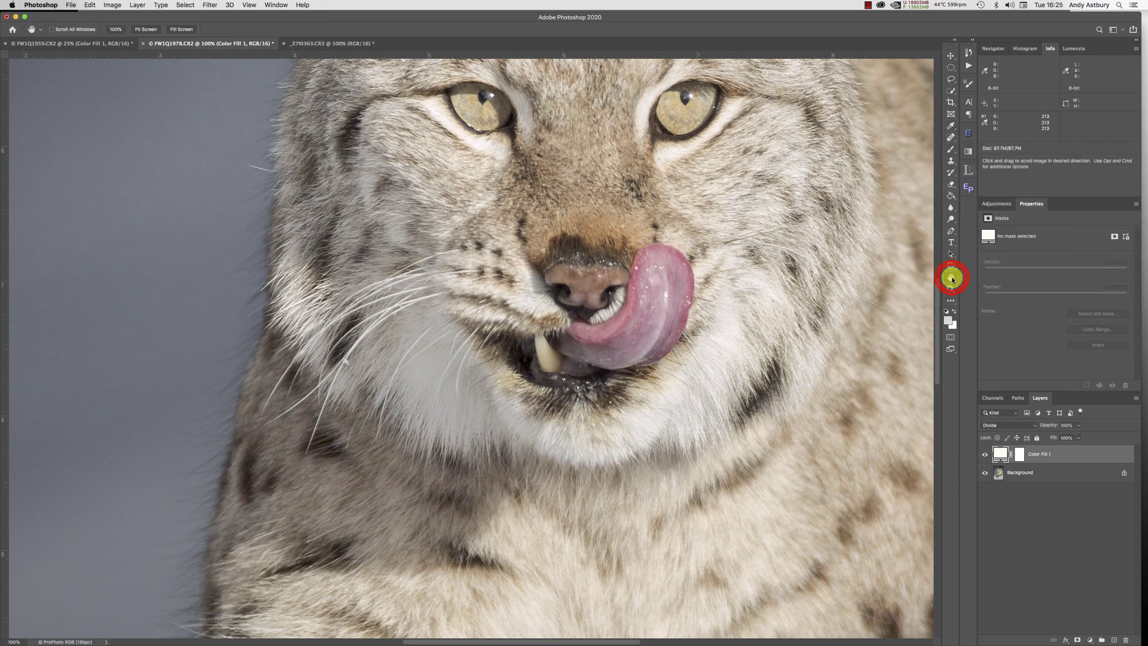
double_click(951, 278)
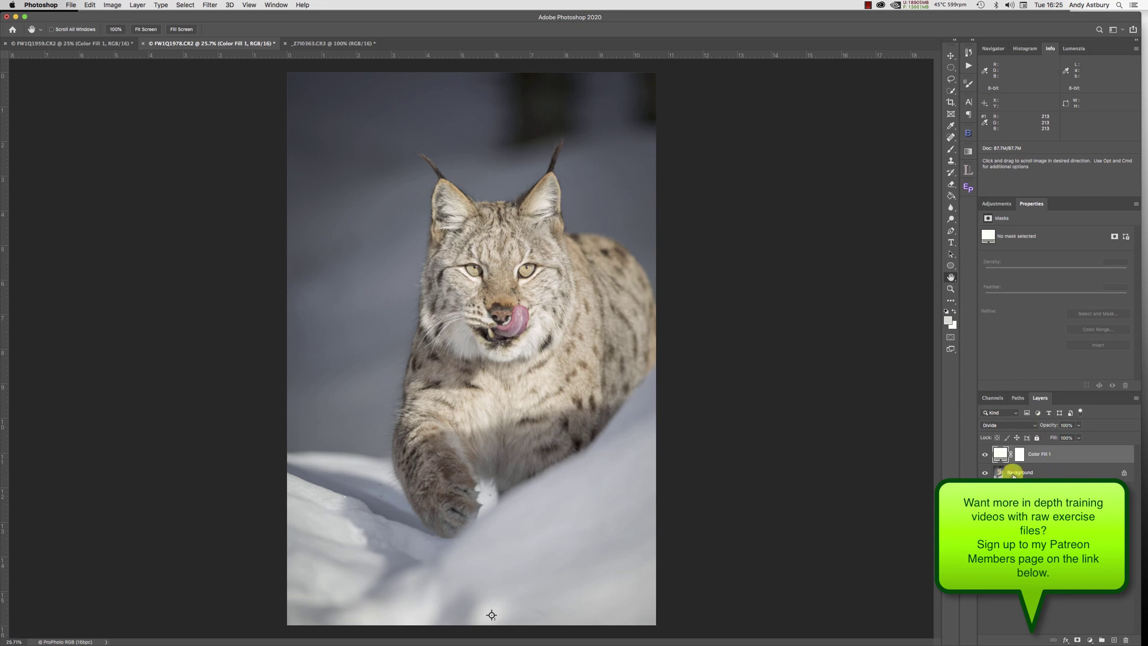
Step: Compare the lynx with Color Fill 1 hidden and shown, then target its layer mask
click(985, 456)
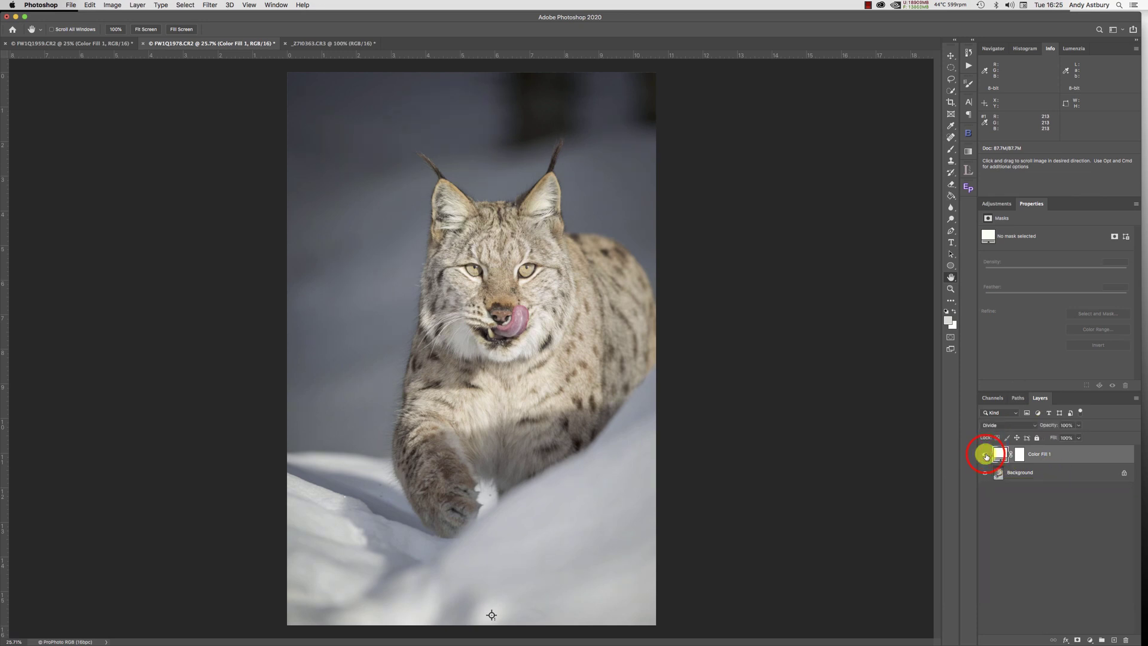
click(985, 456)
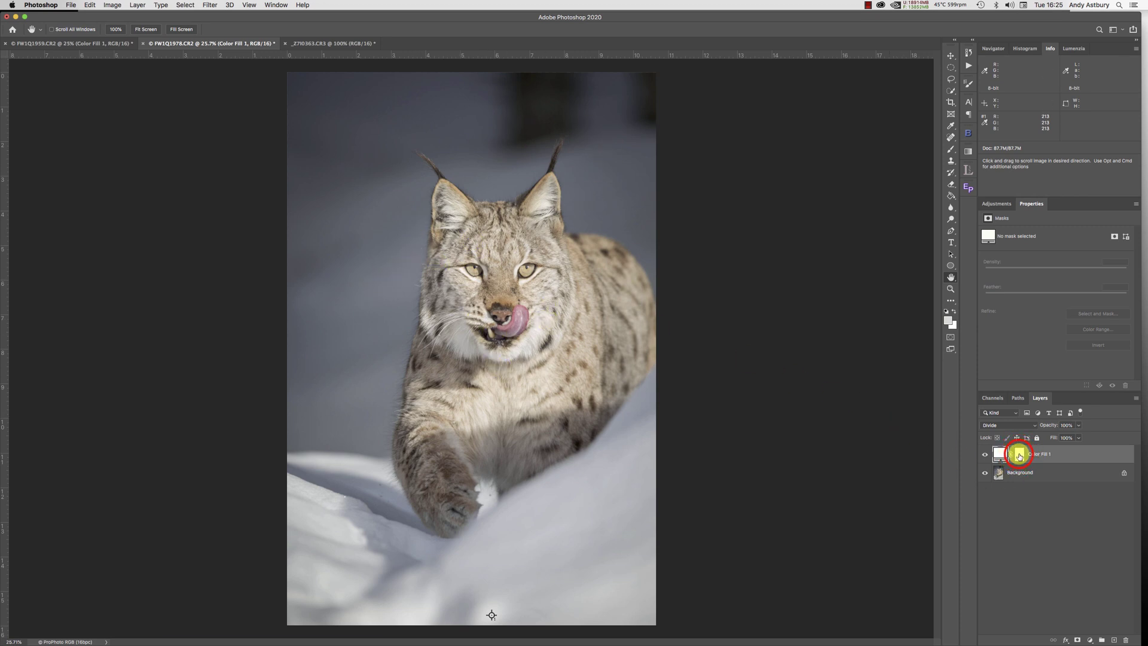
click(1018, 455)
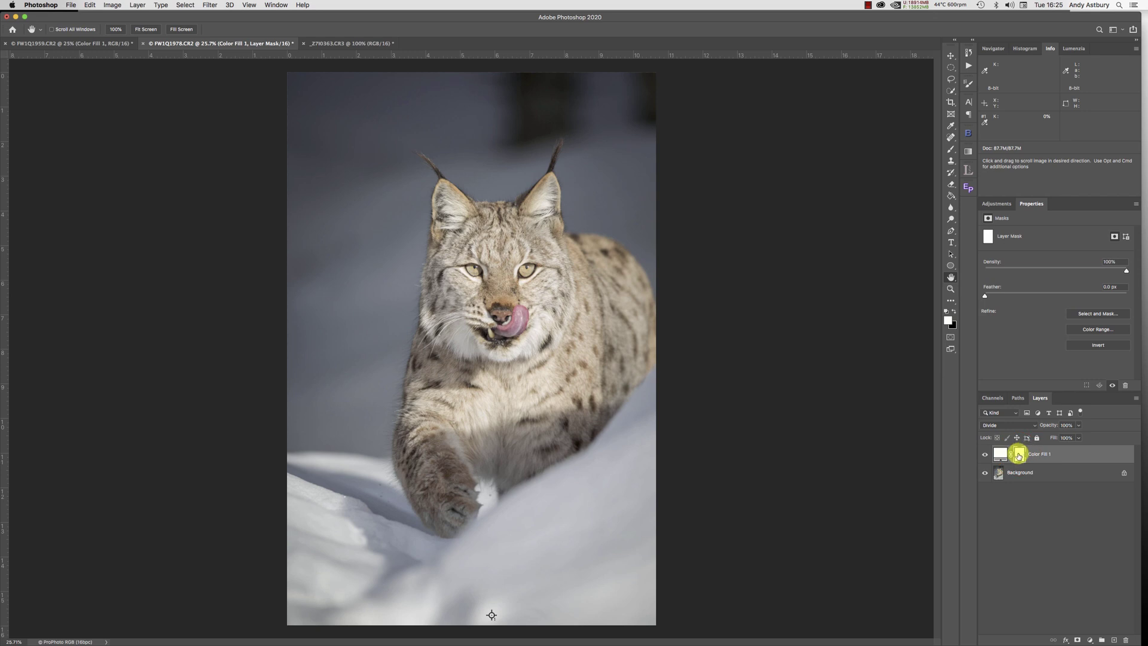
Step: Invert the mask, paint white over the foreground snow, and feather it to about 149 px
click(1093, 345)
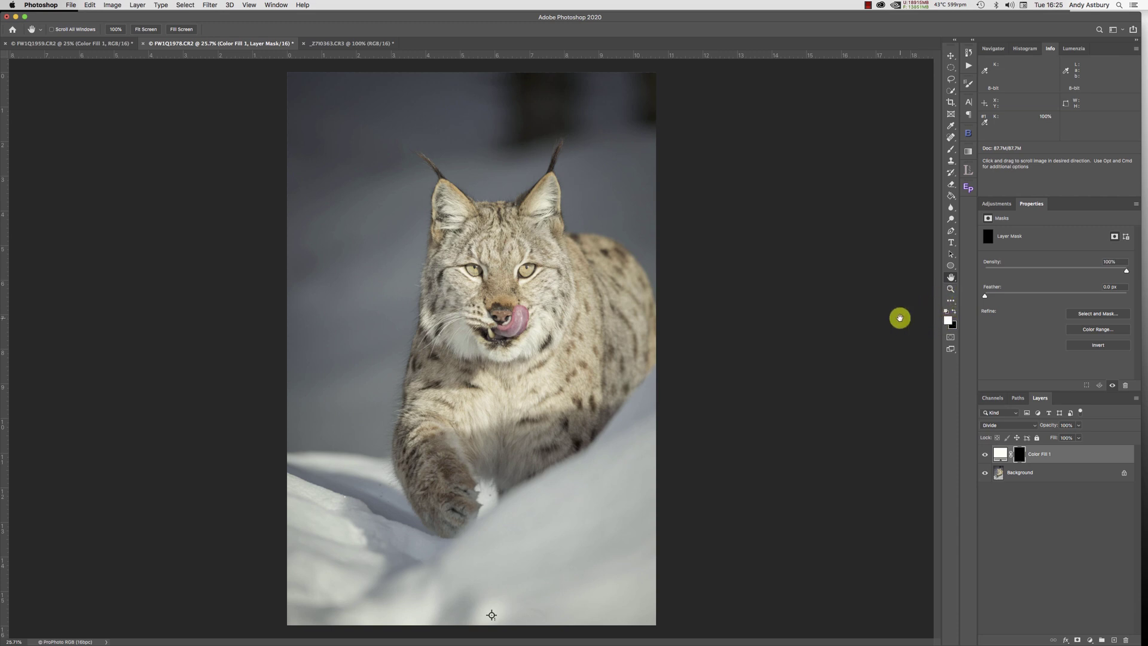
key(b)
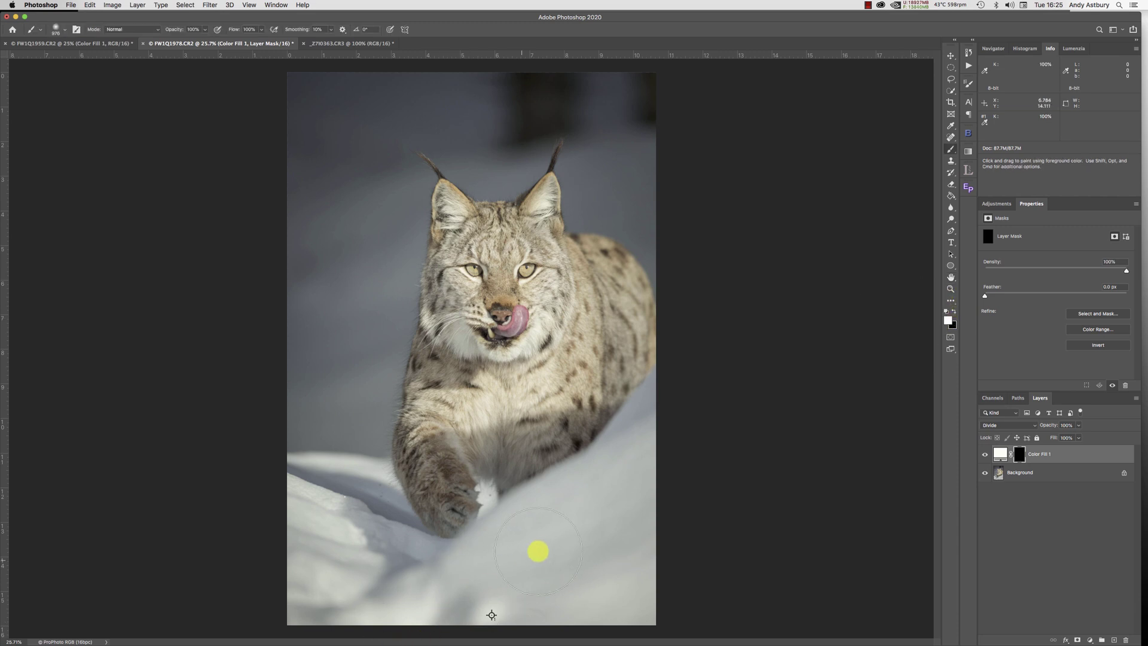
click(608, 506)
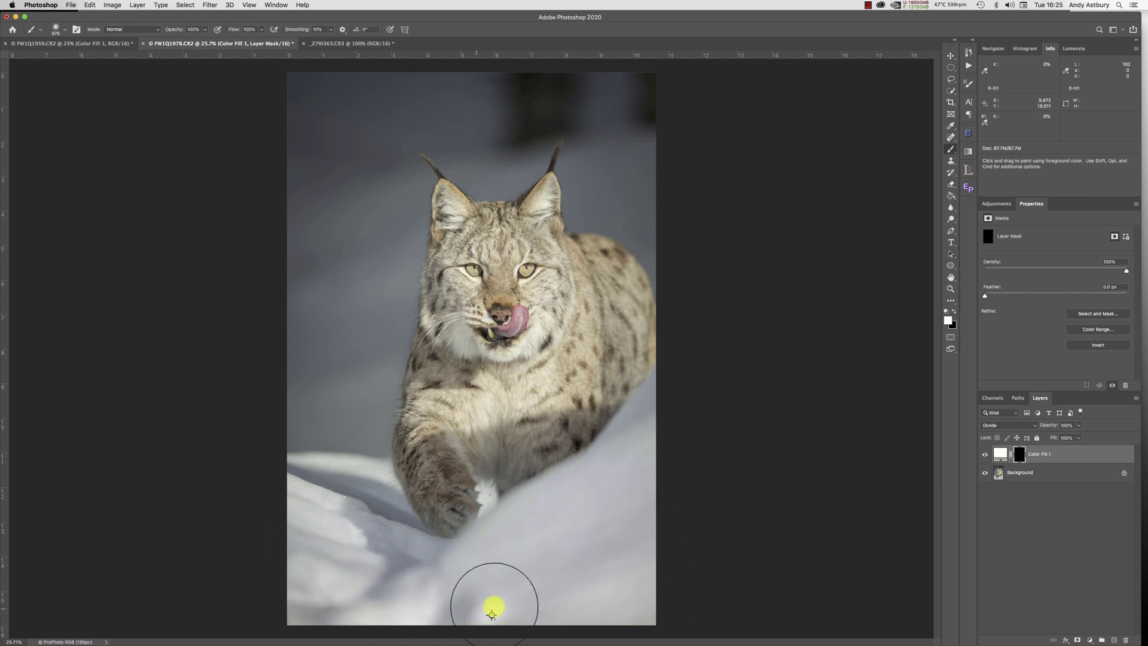
drag(613, 492, 648, 454)
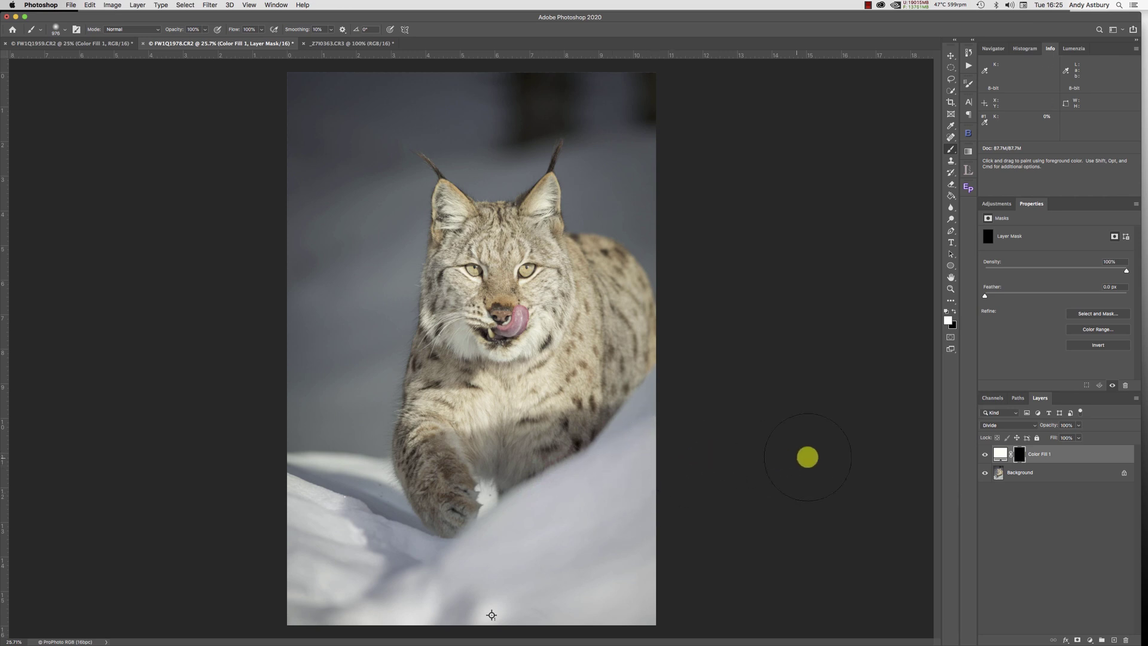
click(985, 295)
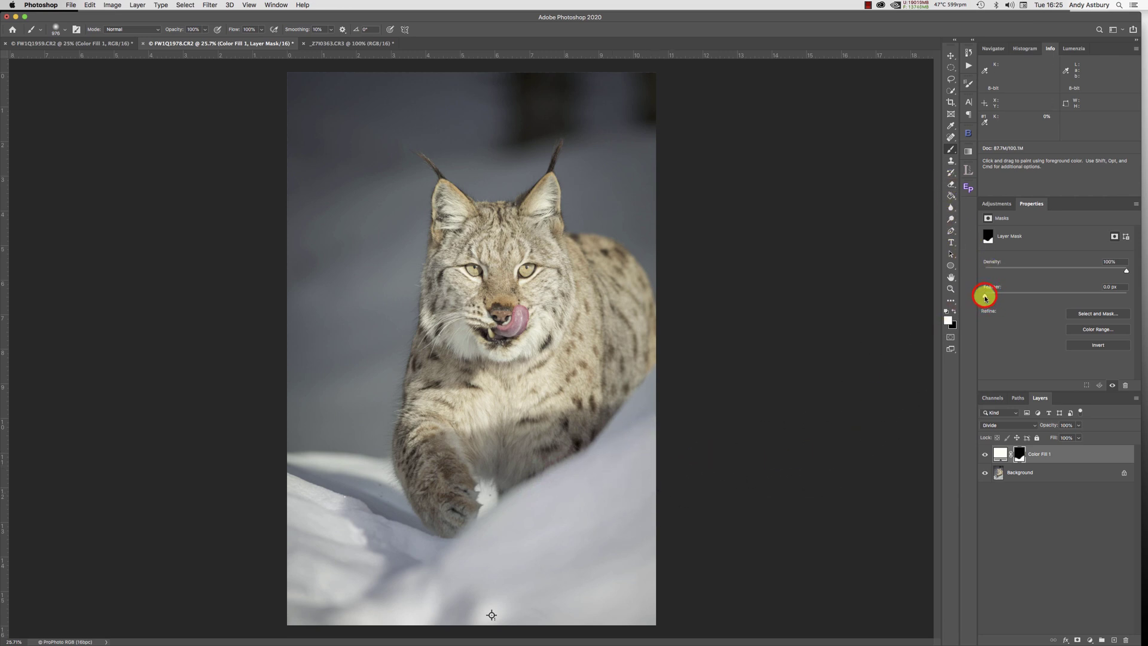
drag(985, 296, 1090, 294)
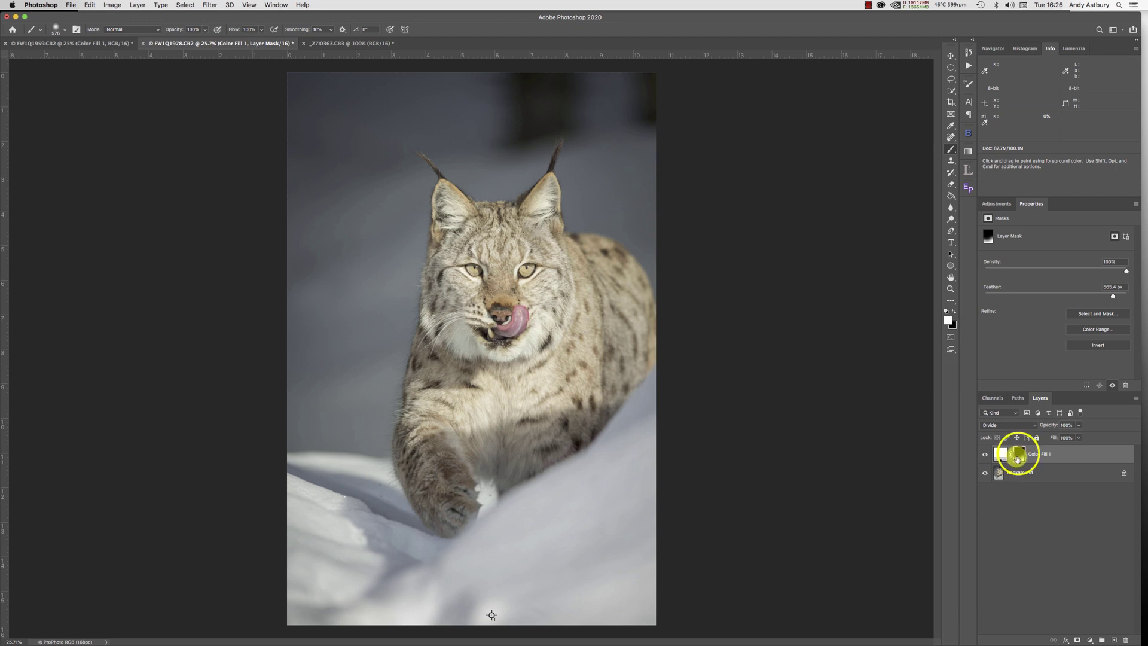
alt+click(1015, 457)
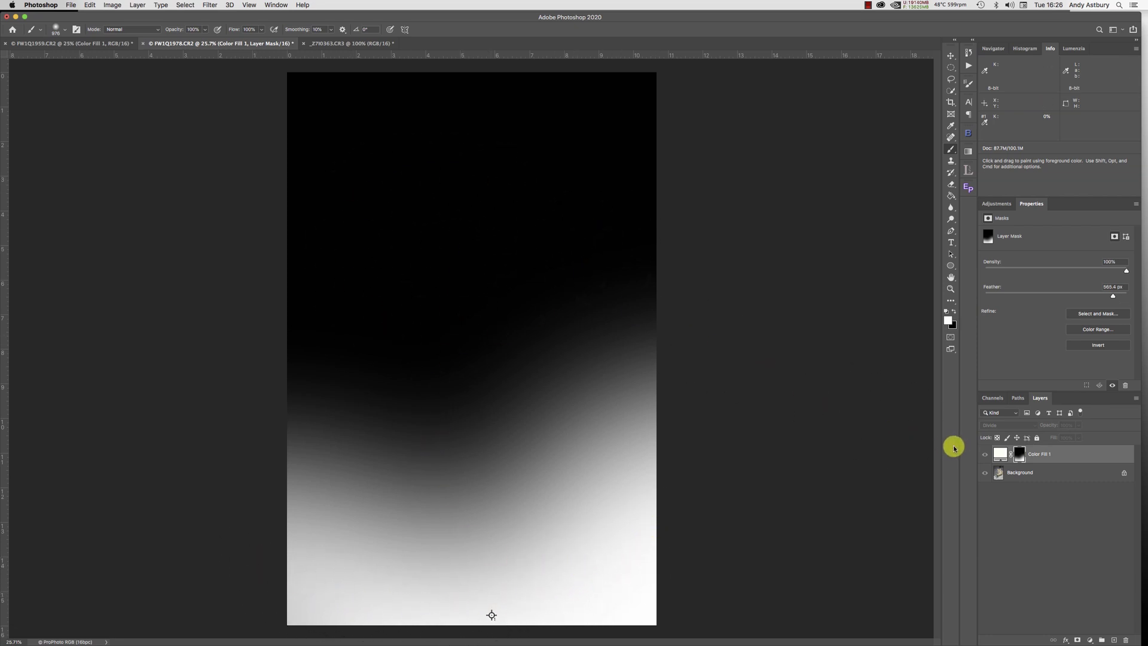
click(997, 454)
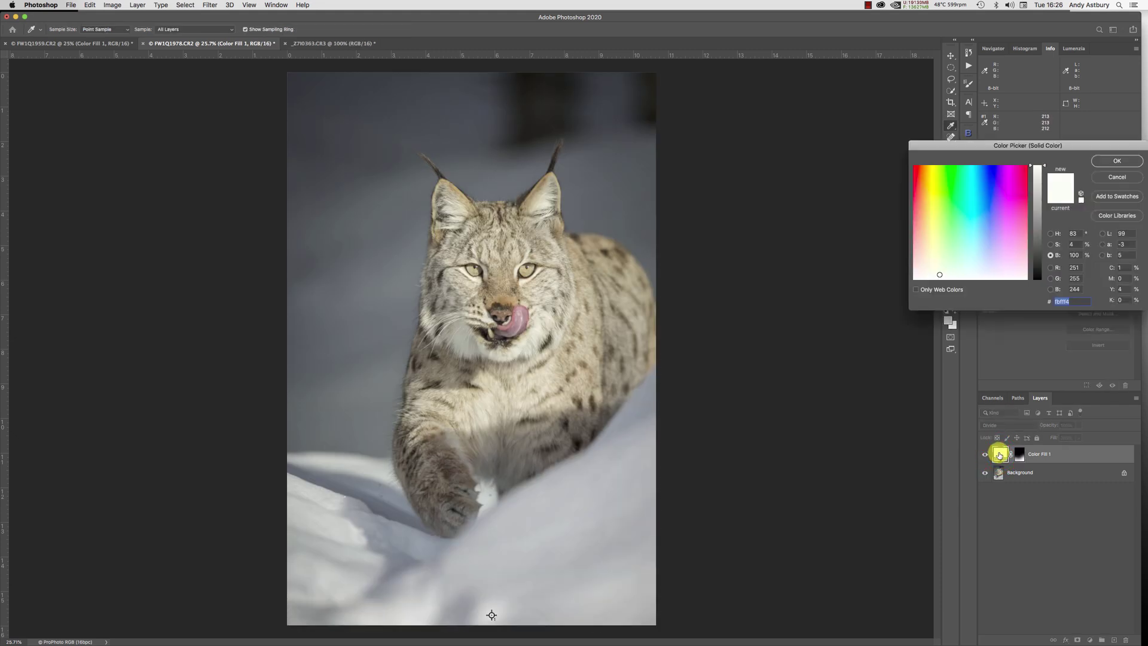
click(1103, 163)
key(b)
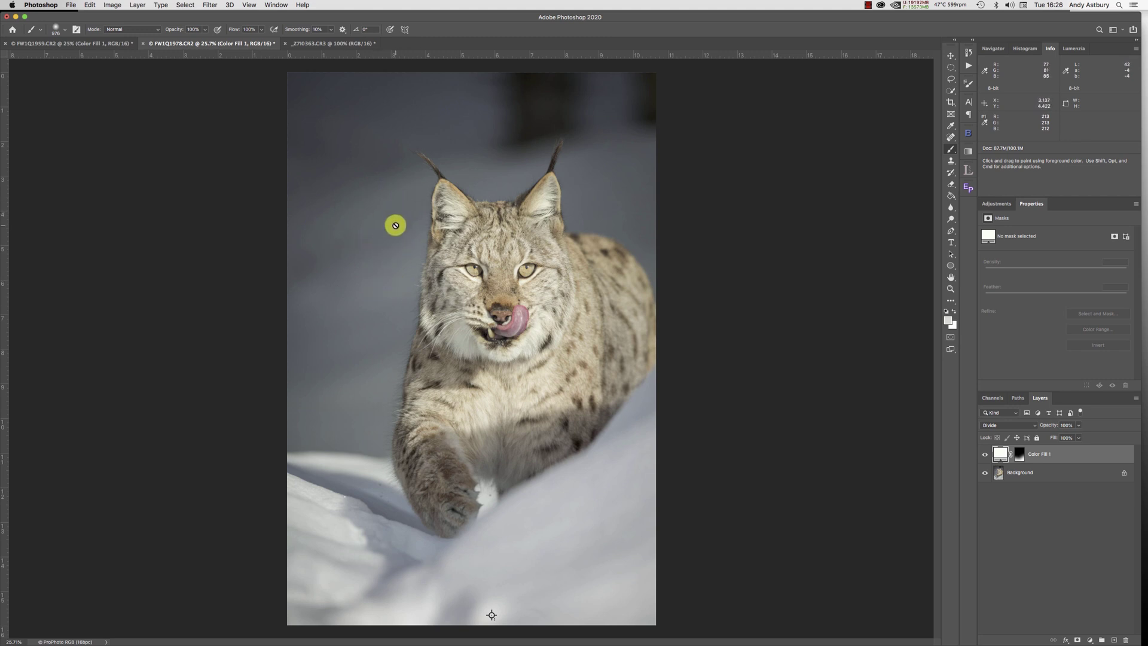
Step: Switch to the partridge photo and zoom into the white throat feathers, then reset to 100%
click(332, 48)
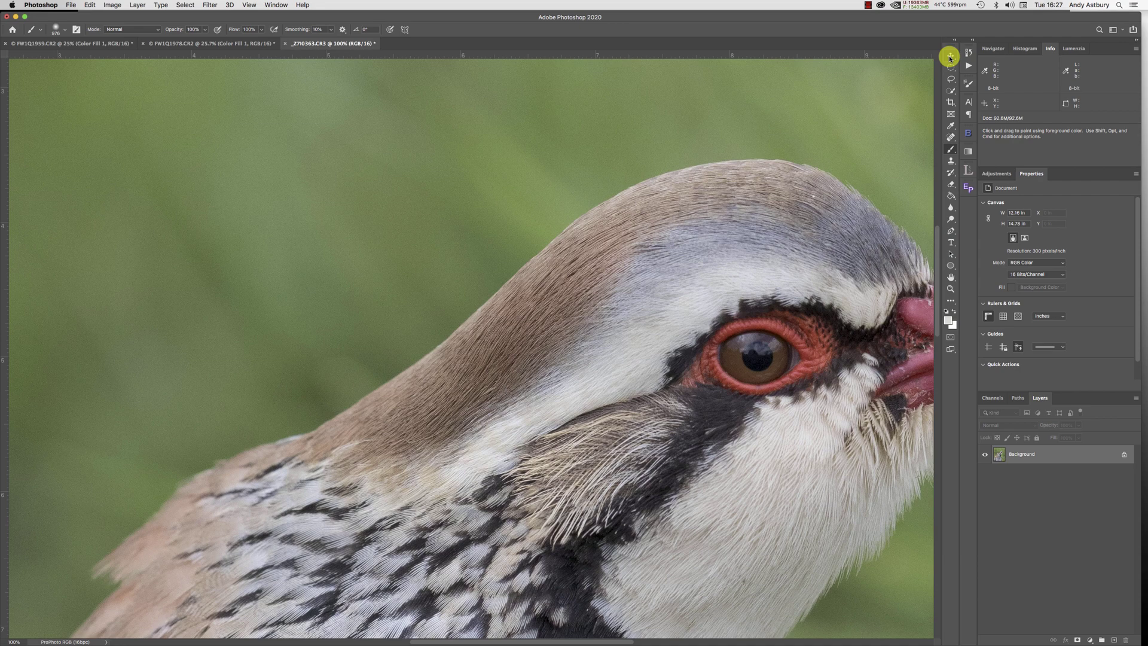
key(h)
scroll(753, 271, down, 5)
click(867, 227)
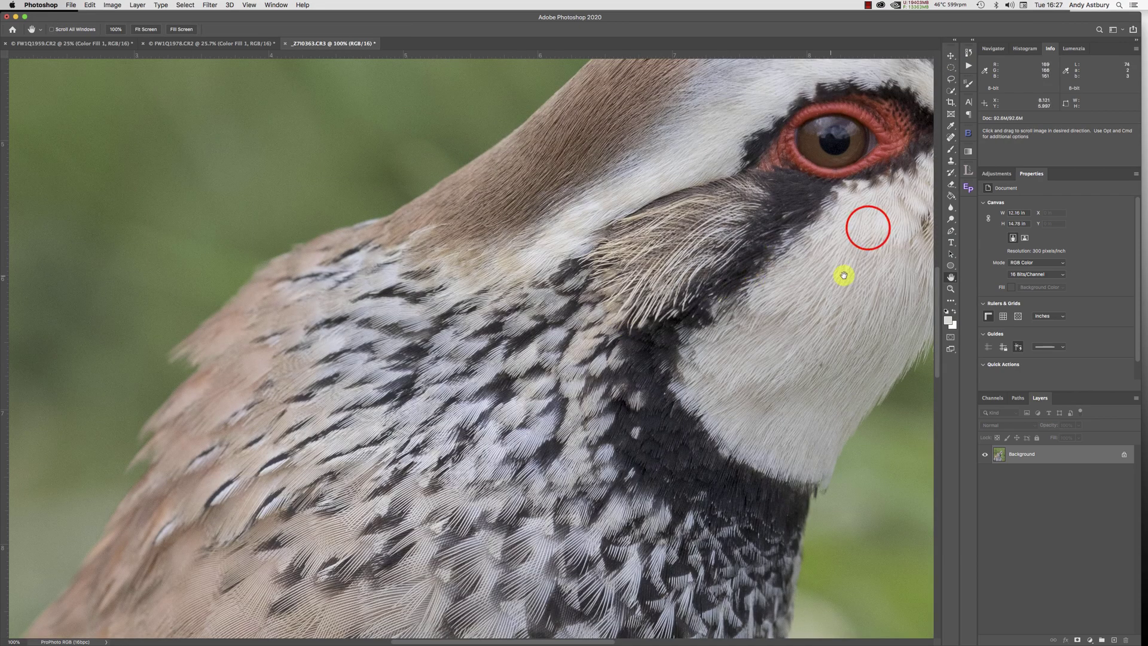
drag(867, 228, 685, 338)
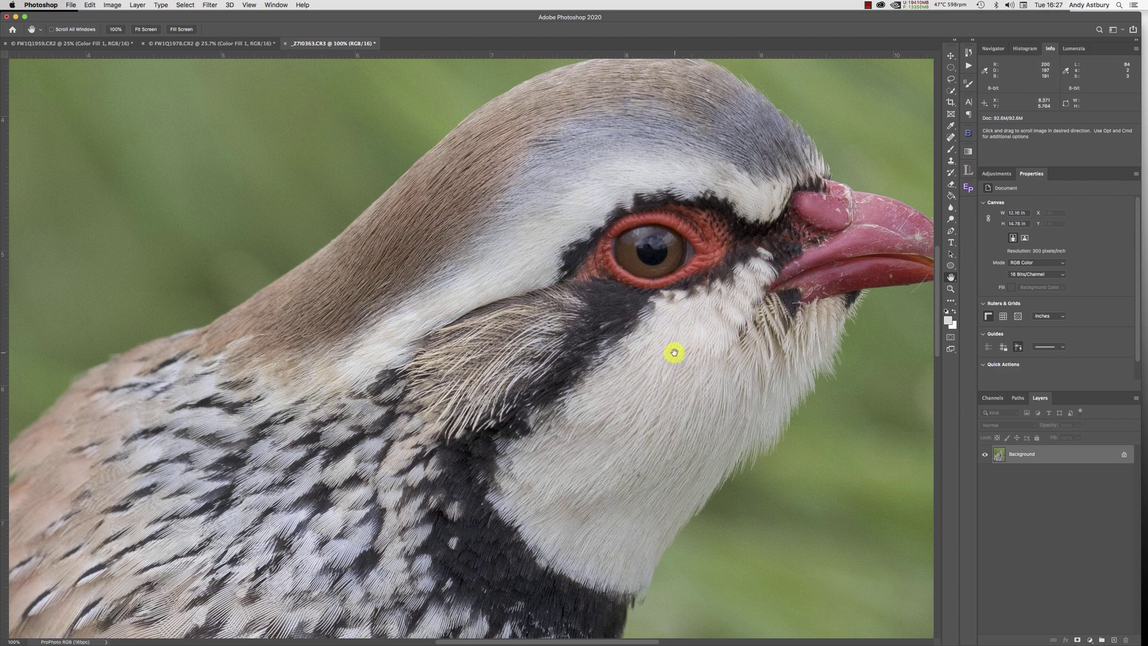
click(950, 289)
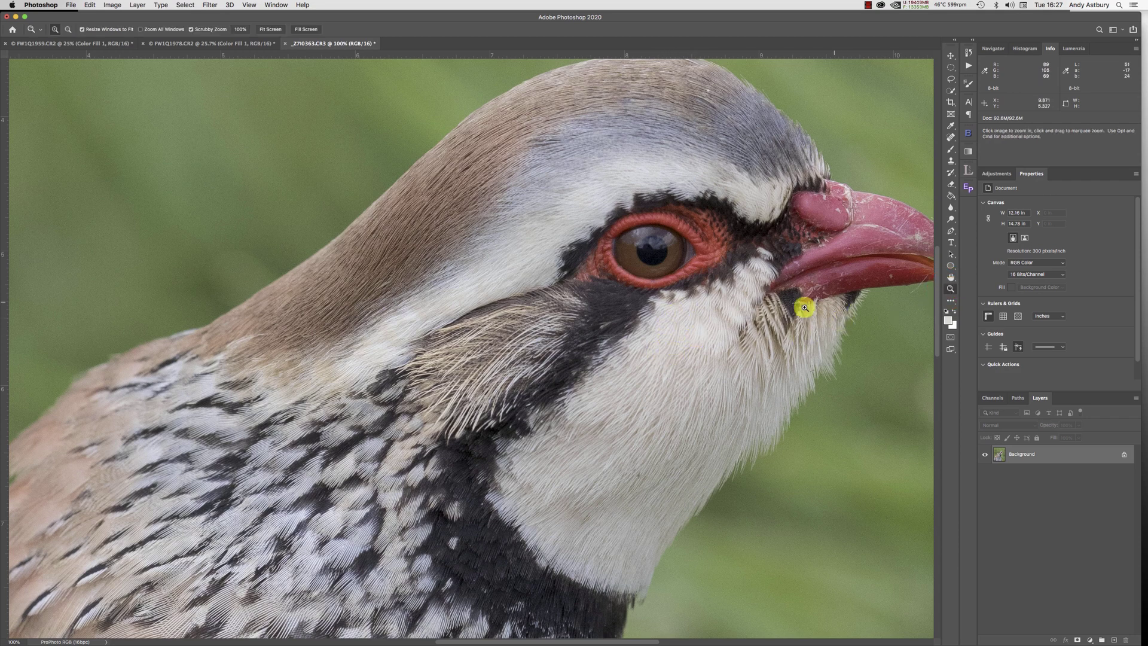
click(685, 335)
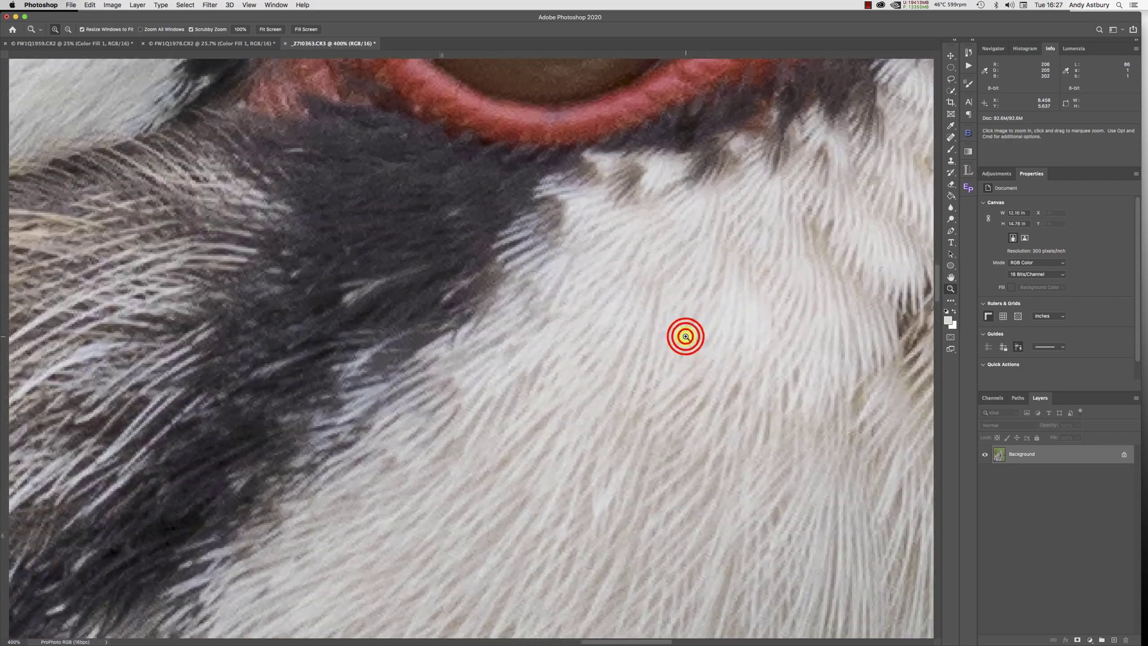
click(685, 336)
click(686, 336)
click(685, 337)
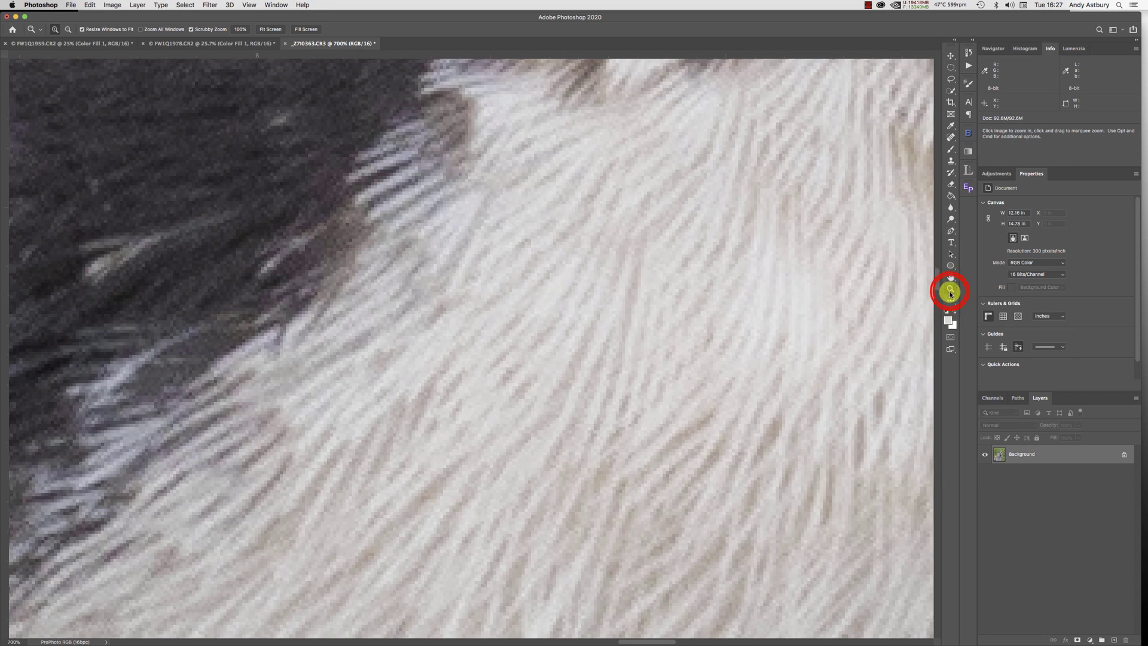
double_click(950, 292)
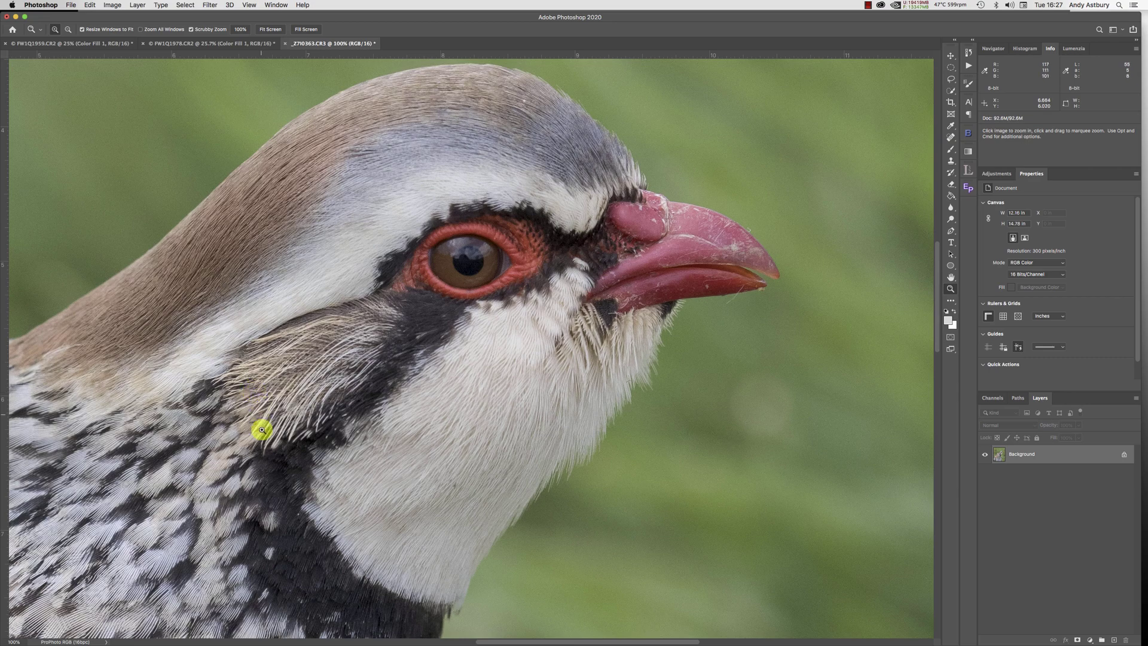
Step: Pan to the partridge's flank and zoom to 800% on a white feather
key(space)
click(187, 496)
drag(186, 496, 979, 4)
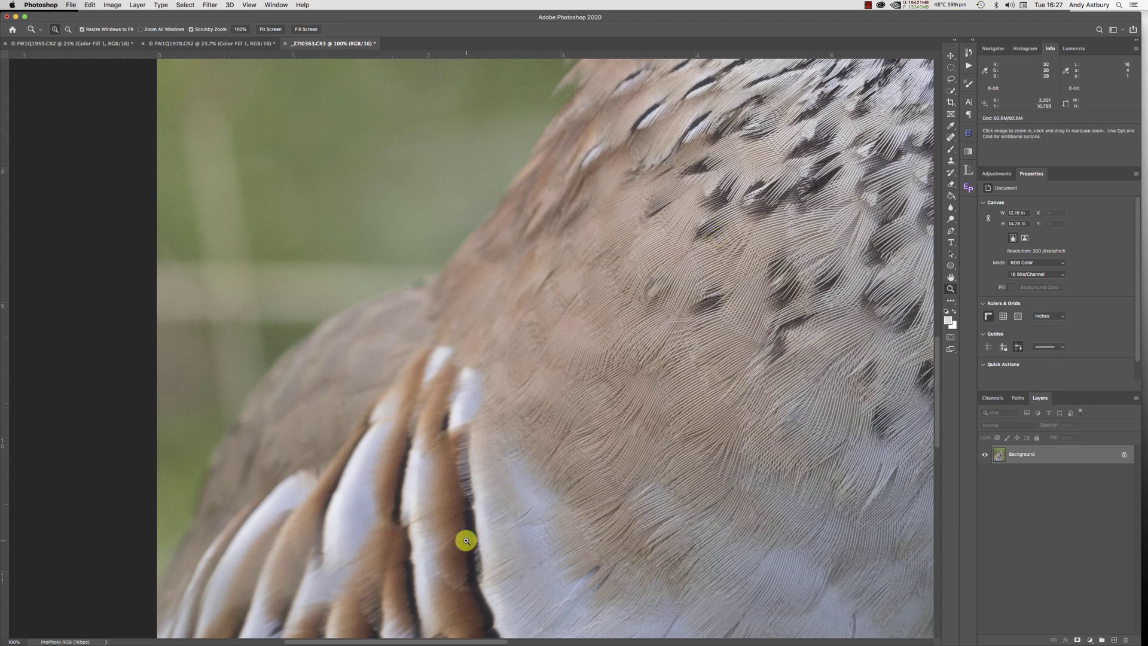
drag(445, 571, 469, 330)
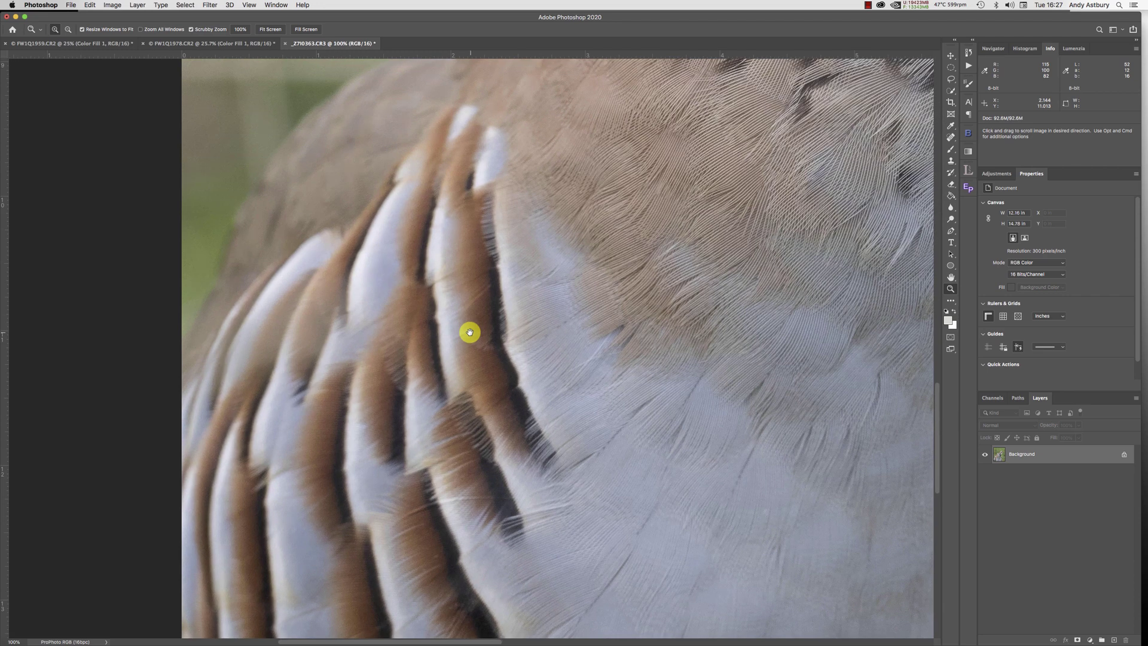
click(437, 253)
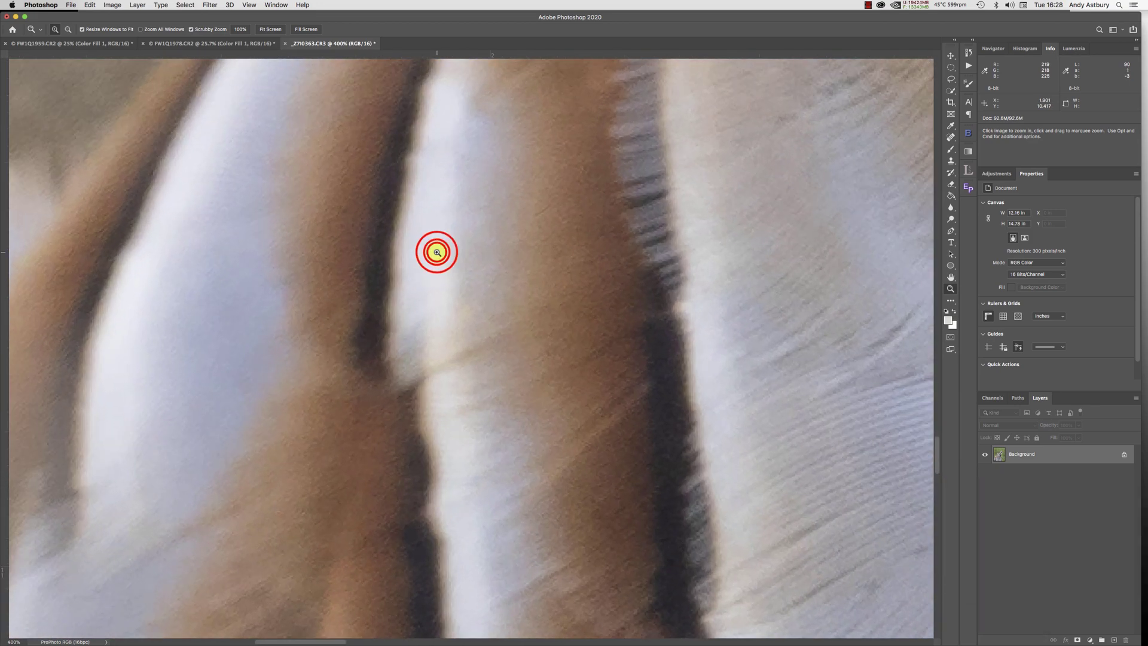
click(436, 252)
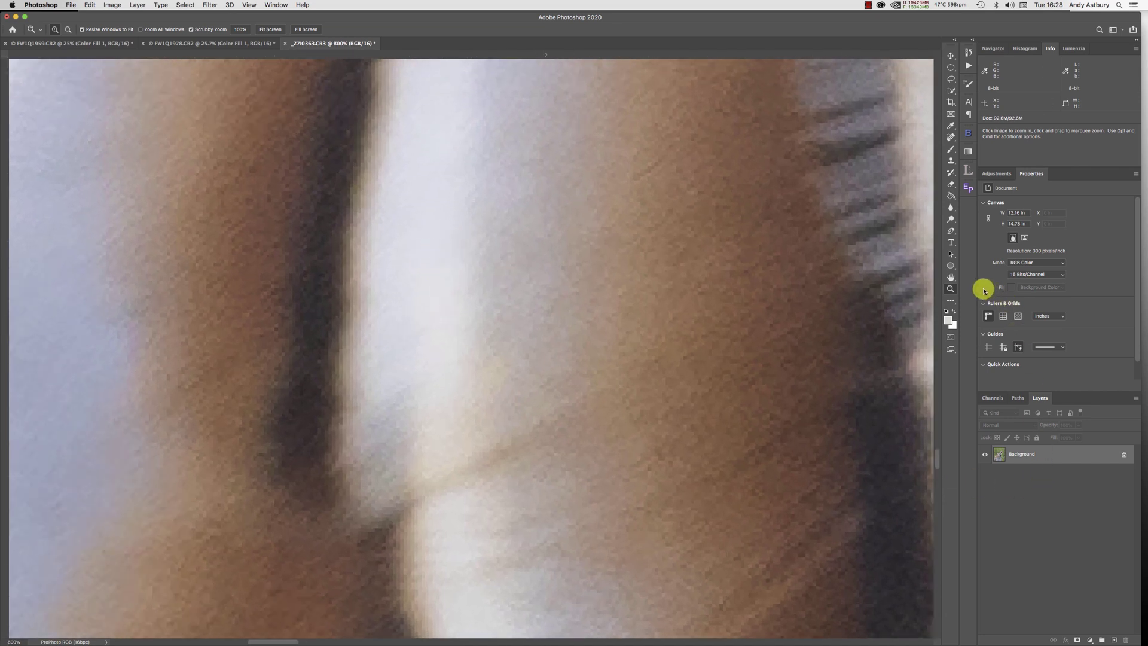
Step: Sample the white feather's pale grey (R221 G221 B225) into a new Solid Color fill layer
click(950, 125)
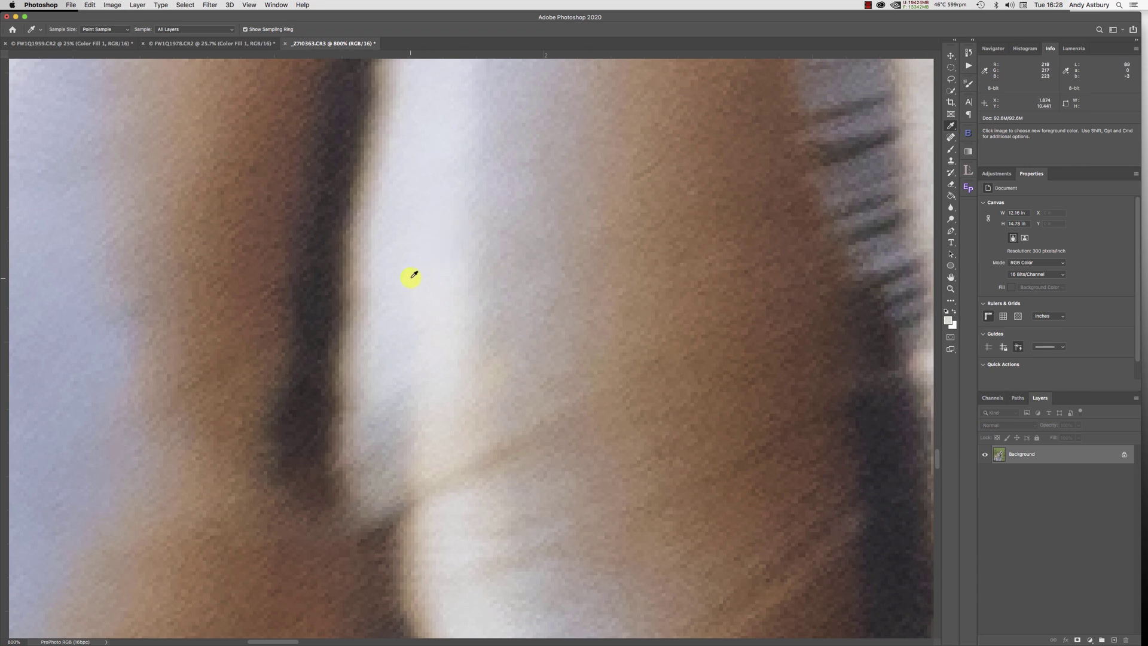
click(435, 272)
click(1090, 640)
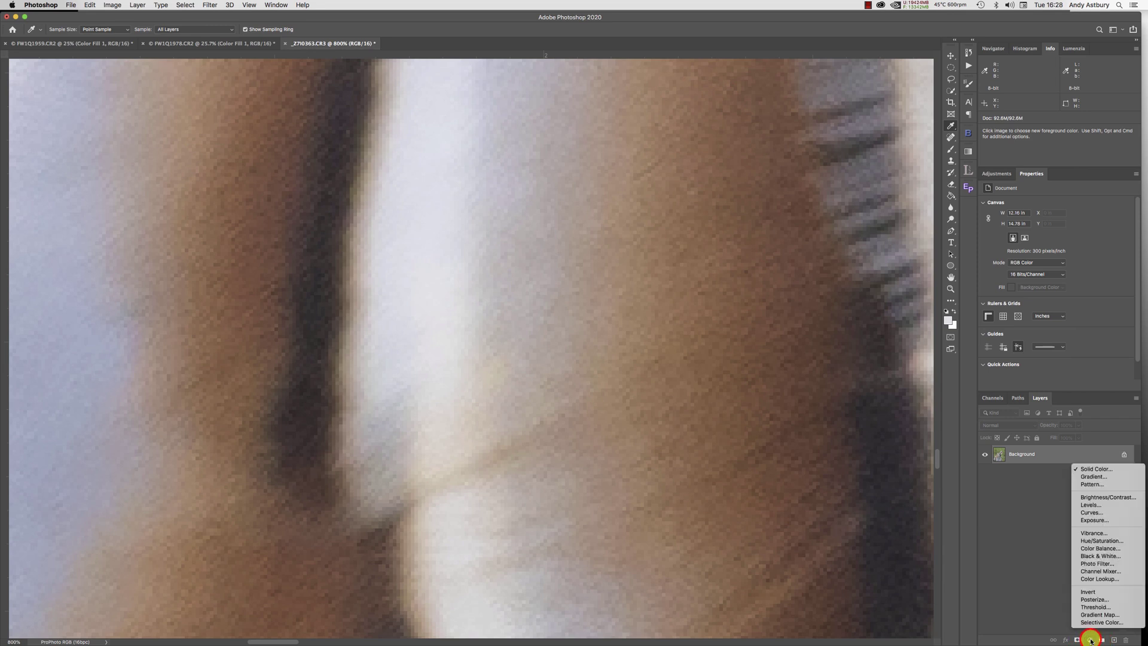
click(1096, 468)
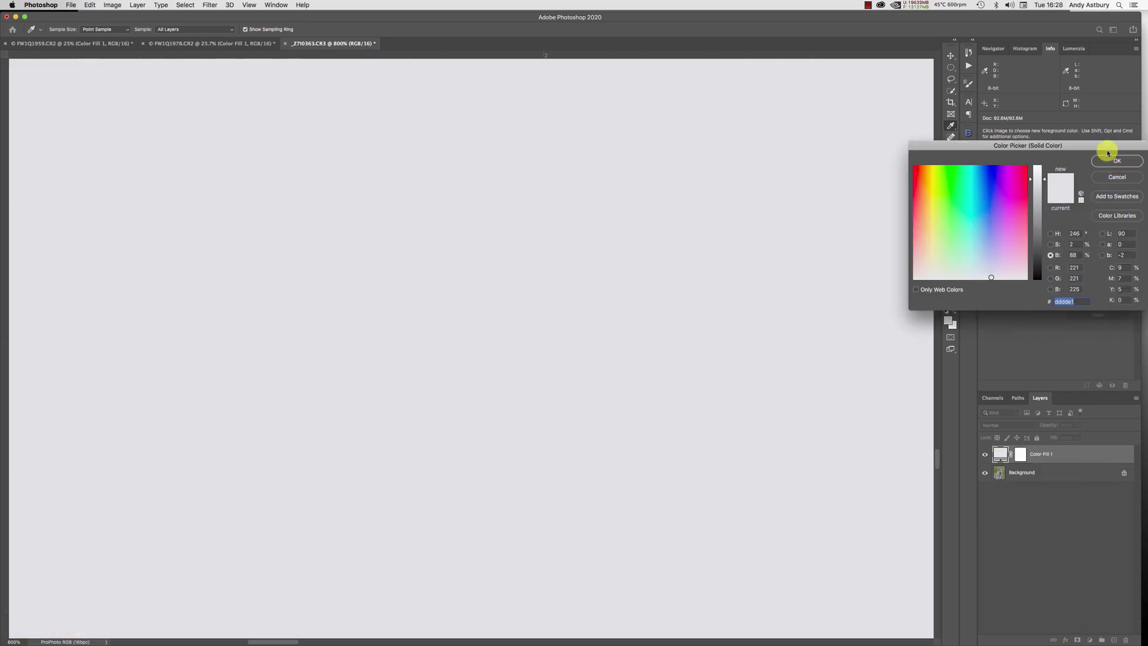
click(1115, 160)
Step: Set Color Fill 1's blend mode to Divide and fit the photo on screen
click(995, 425)
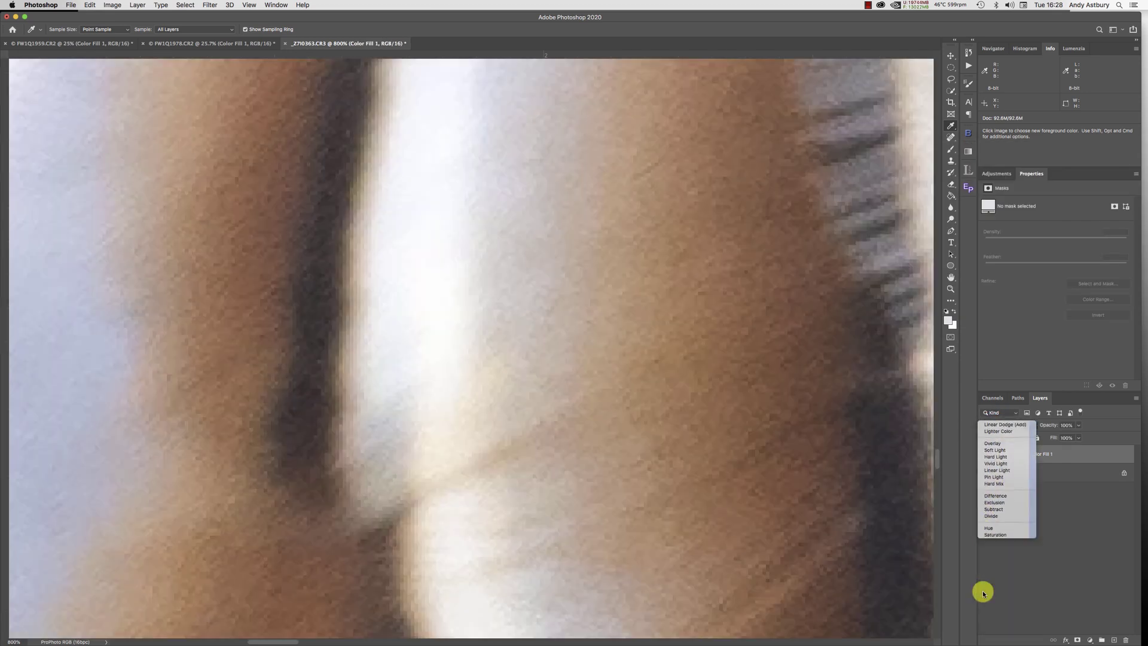
click(983, 593)
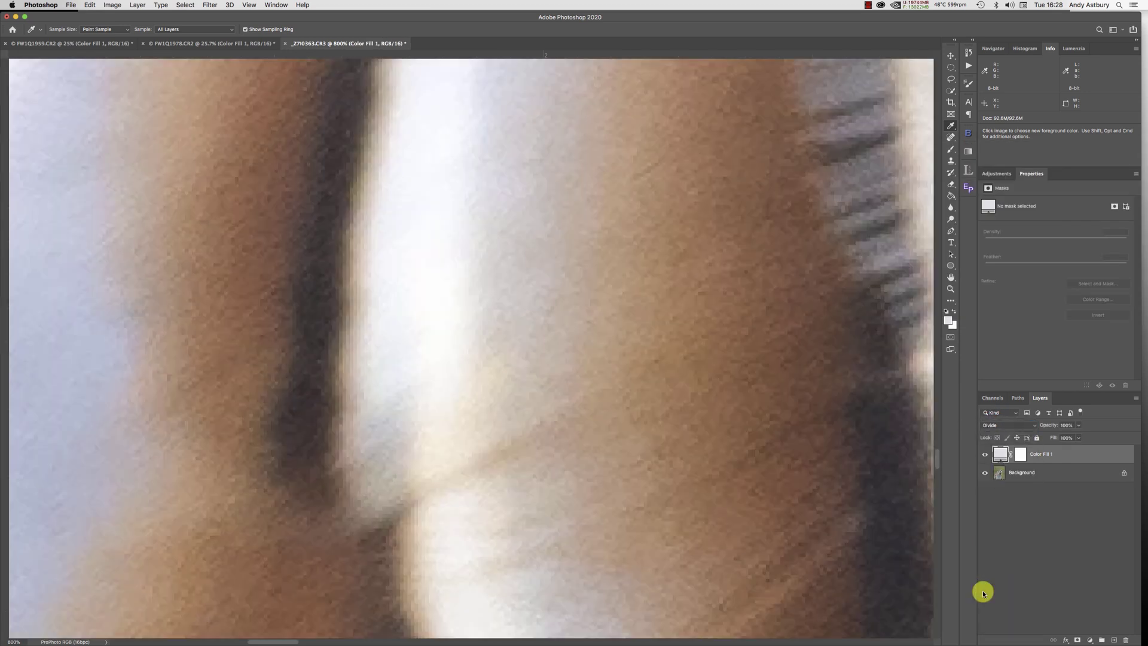
double_click(952, 278)
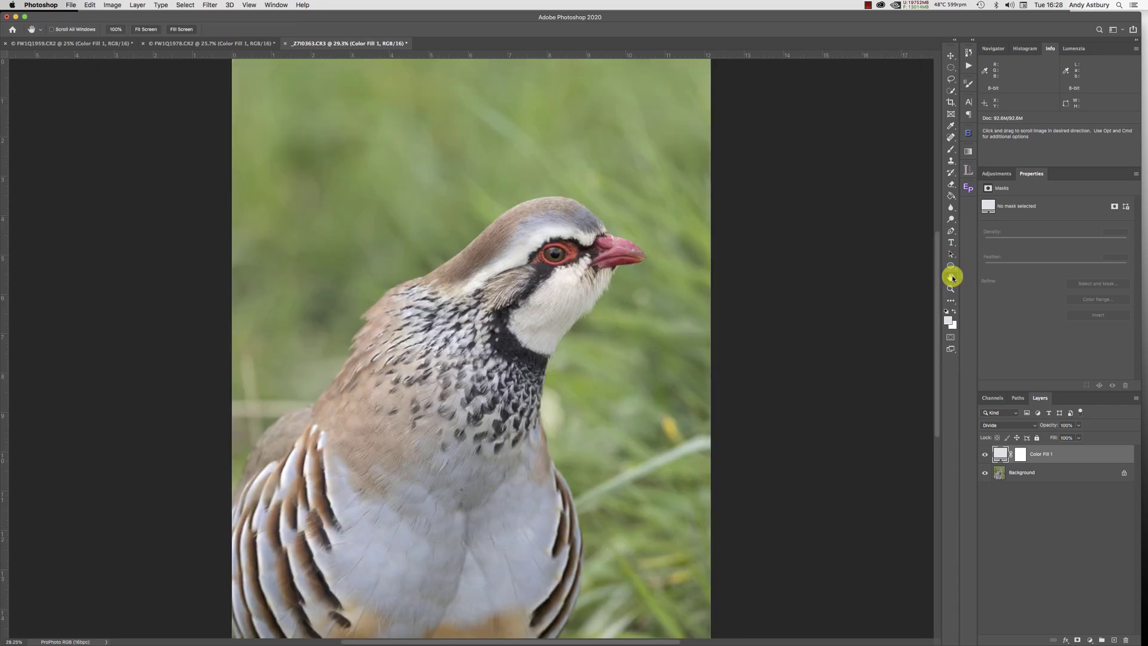
Step: Toggle Color Fill 1 off and on repeatedly to compare before and after, ending visible
click(985, 457)
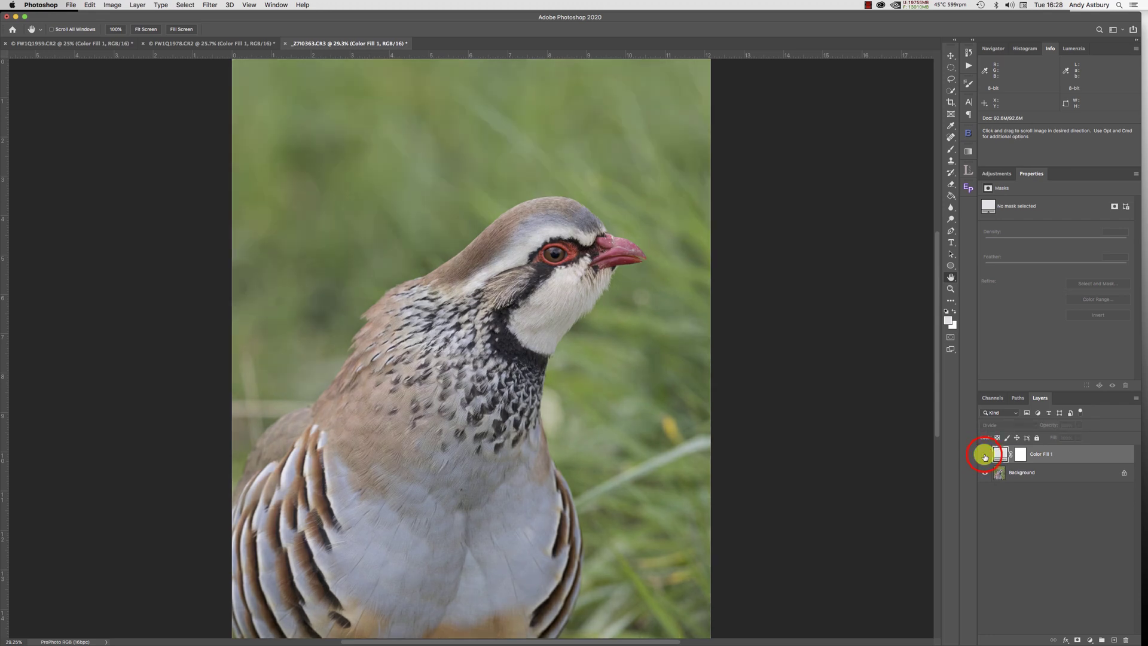
click(984, 455)
click(985, 456)
click(985, 456)
click(984, 456)
click(984, 456)
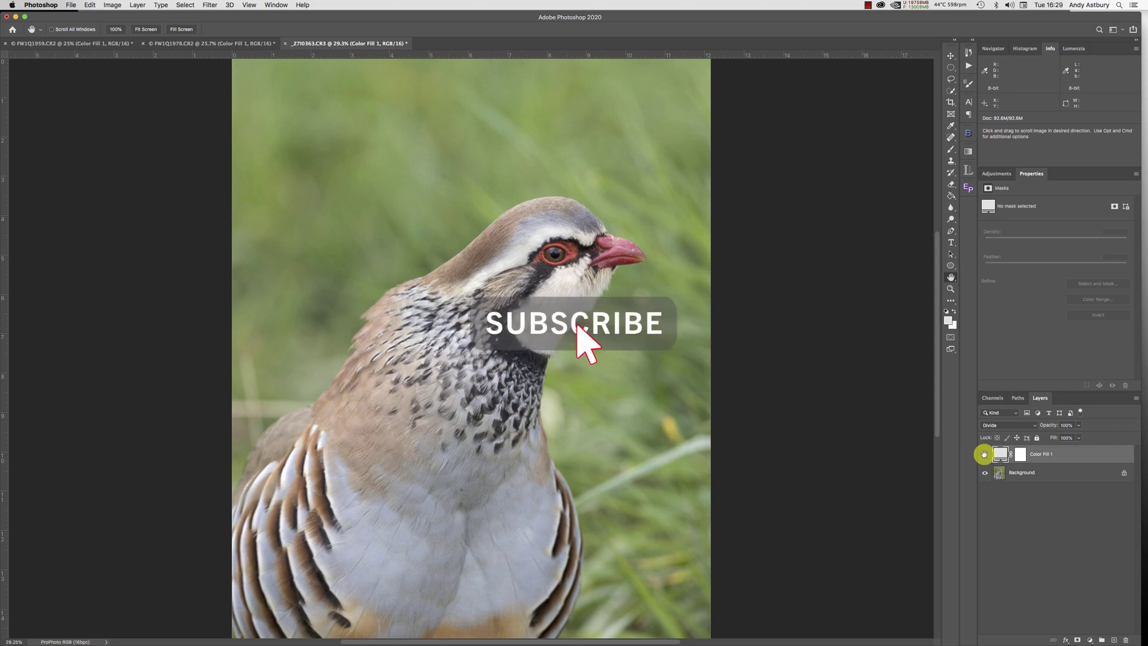
Step: Zoom to 100% and scroll to the partridge's head and eye
click(950, 289)
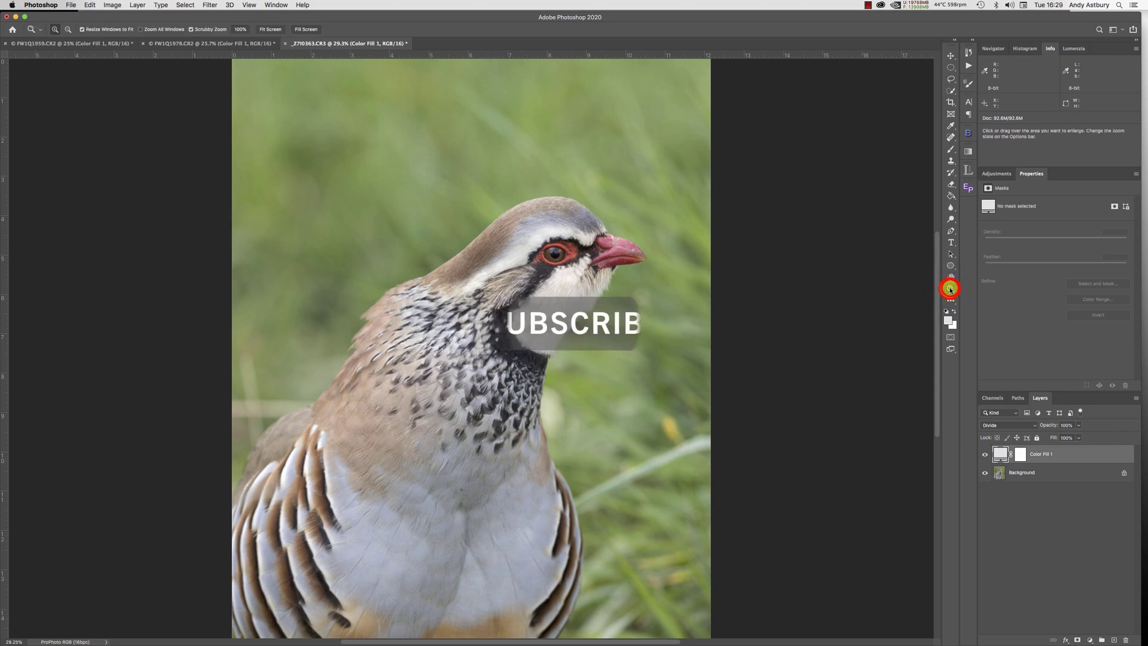
double_click(950, 289)
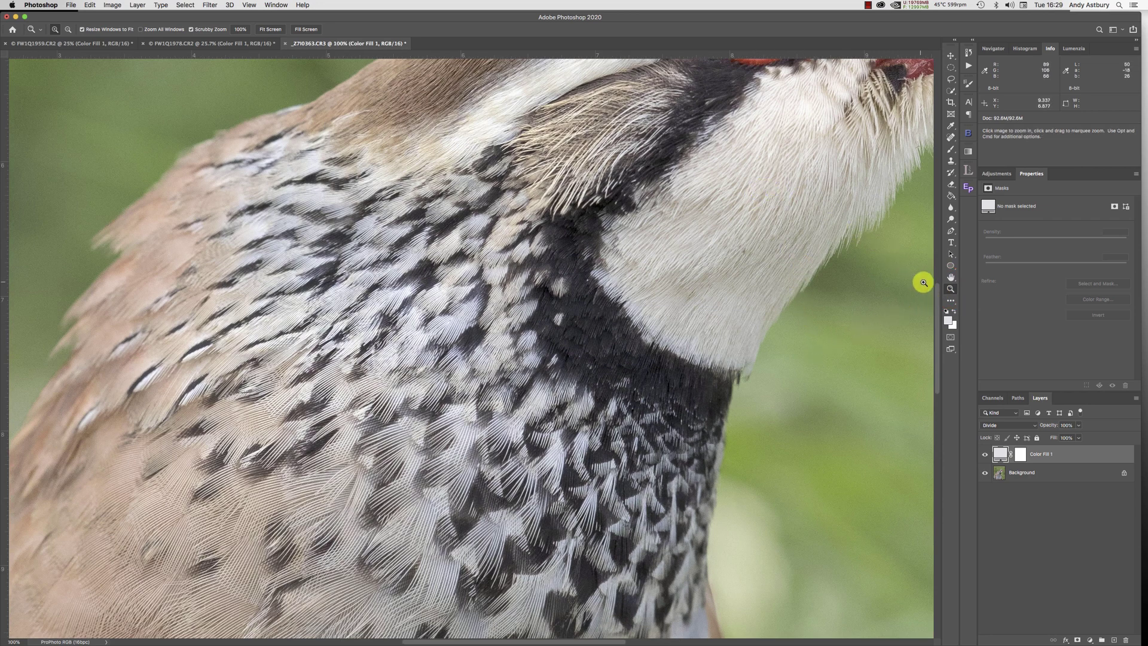
click(942, 300)
scroll(932, 269, up, 5)
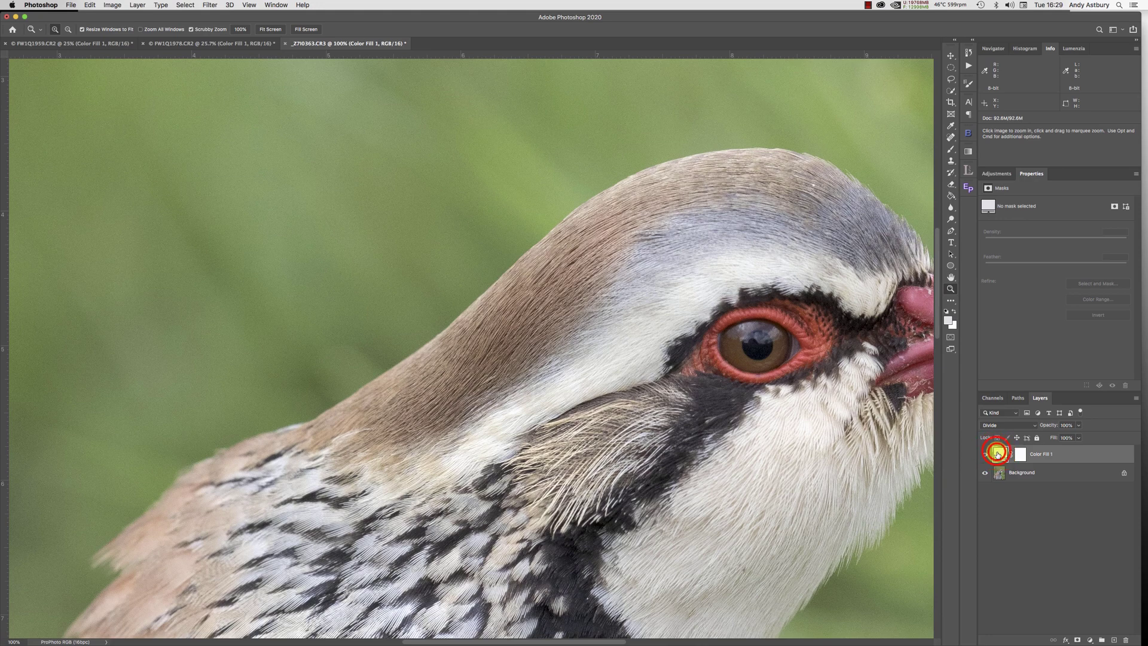
Step: Lighten the Color Fill 1 grey to about 95% brightness, then hide the layer for comparison
double_click(997, 453)
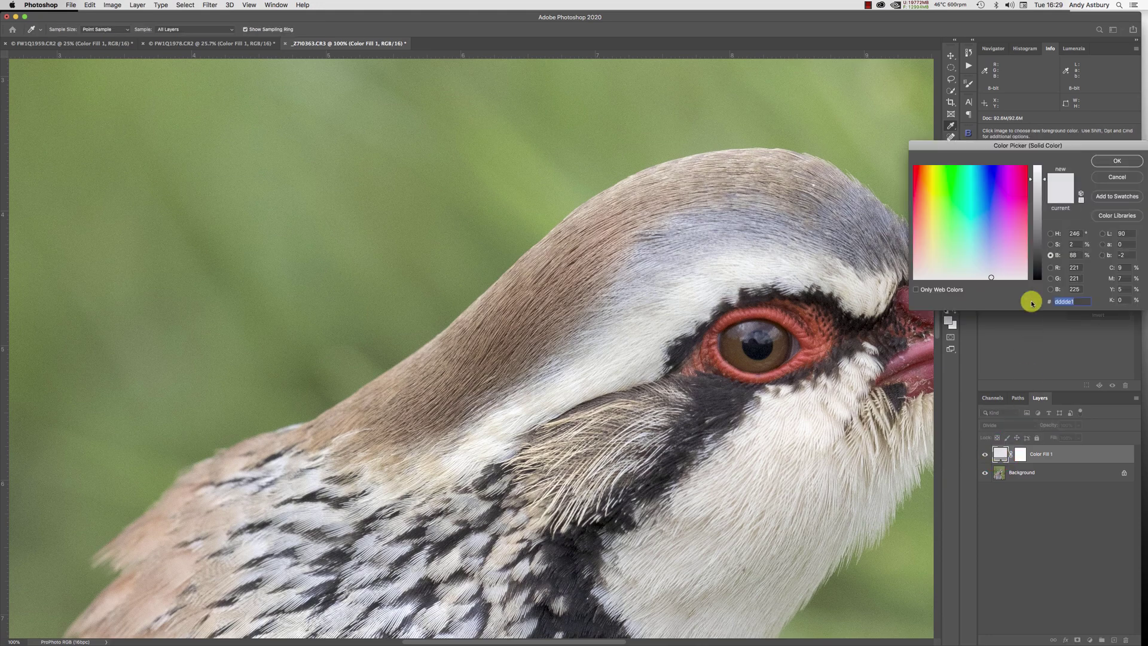
mouse_move(1042, 183)
mouse_down()
mouse_move(1041, 159)
mouse_move(1039, 176)
mouse_up()
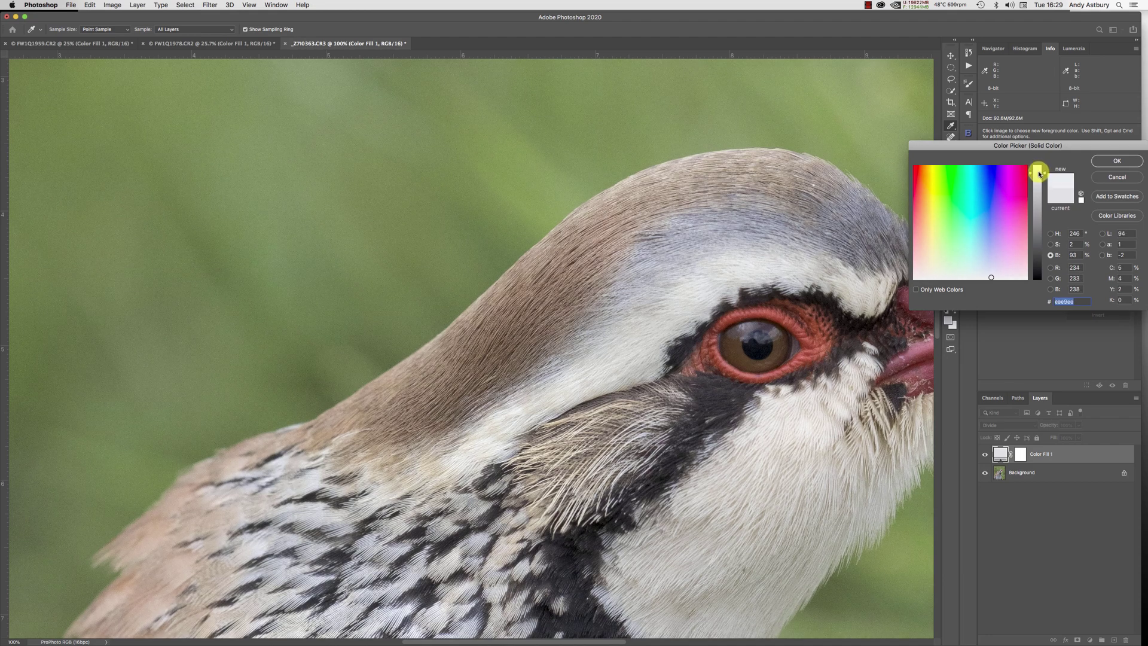
click(1108, 160)
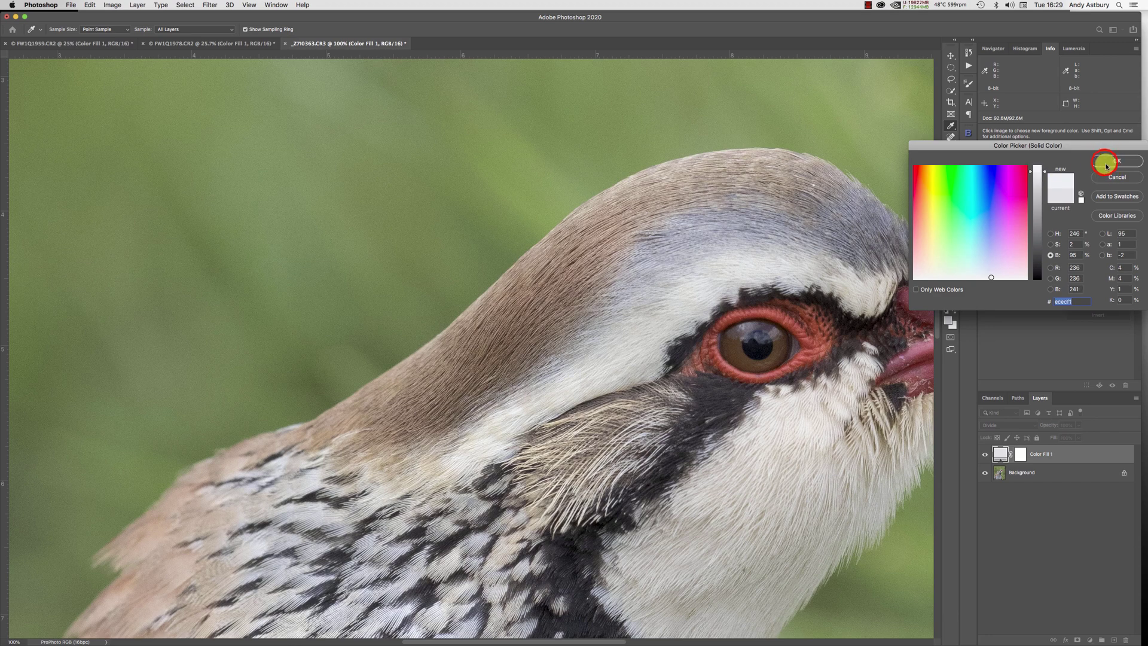
click(984, 454)
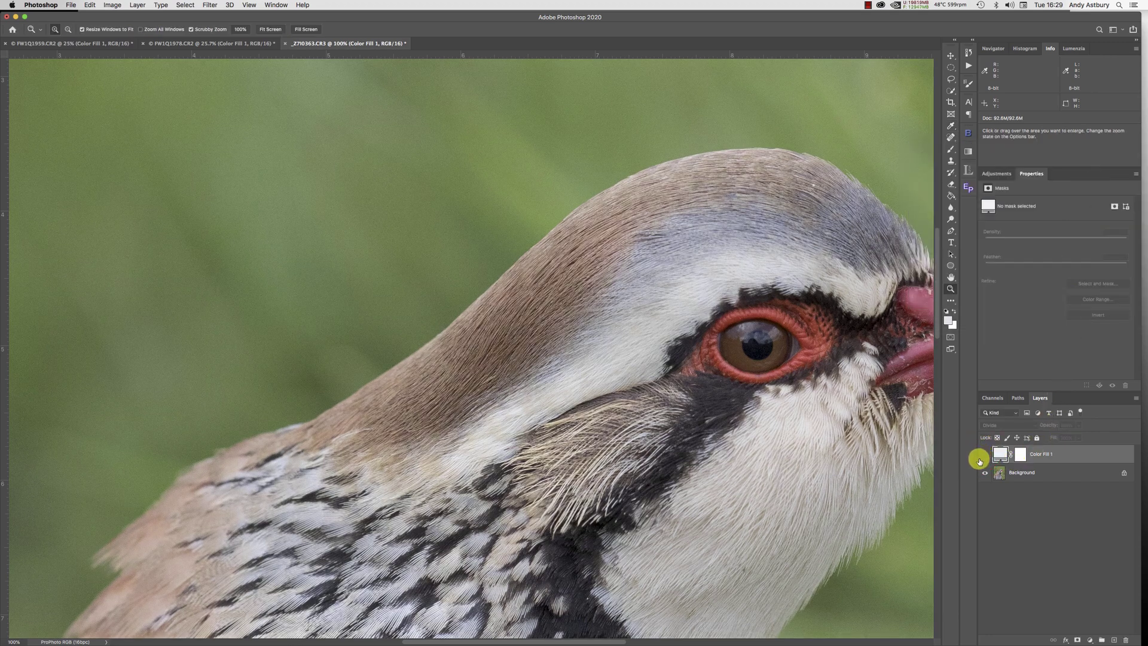
Step: Show Color Fill 1 again, fit the whole photo on screen, and toggle it off and on to compare
click(983, 455)
click(983, 454)
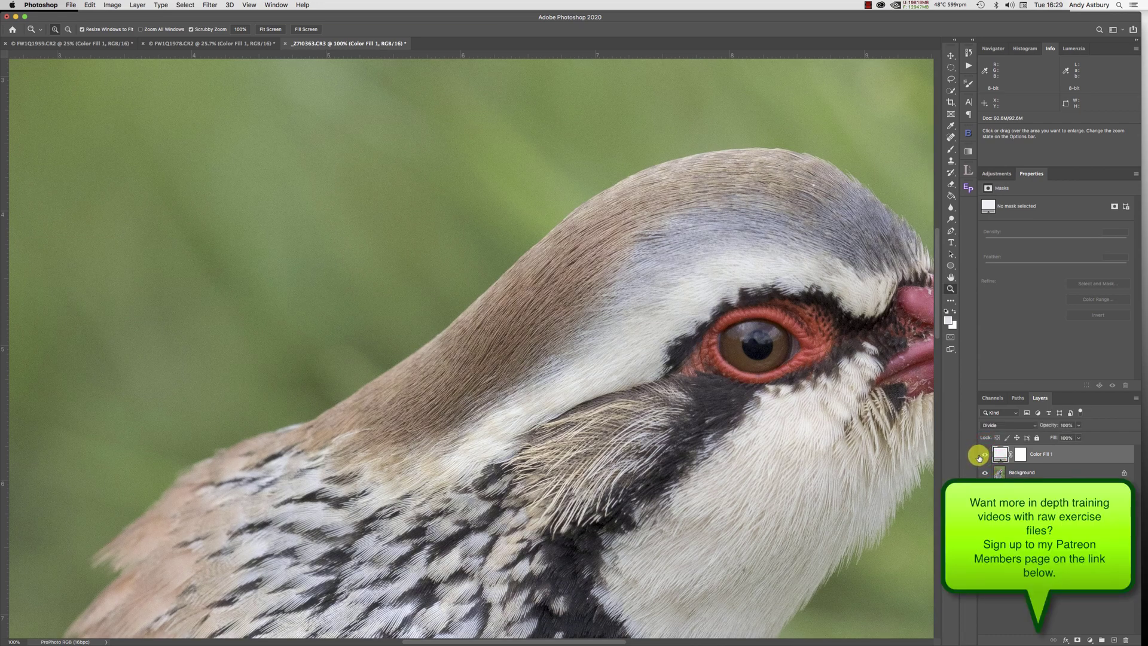
double_click(950, 276)
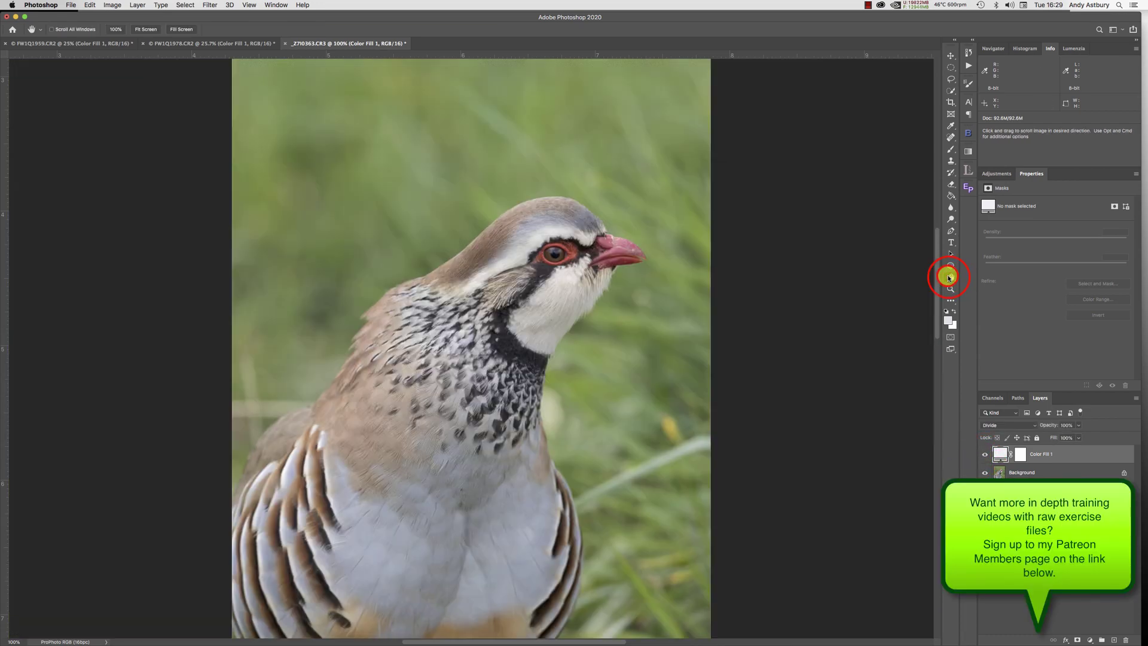
click(982, 455)
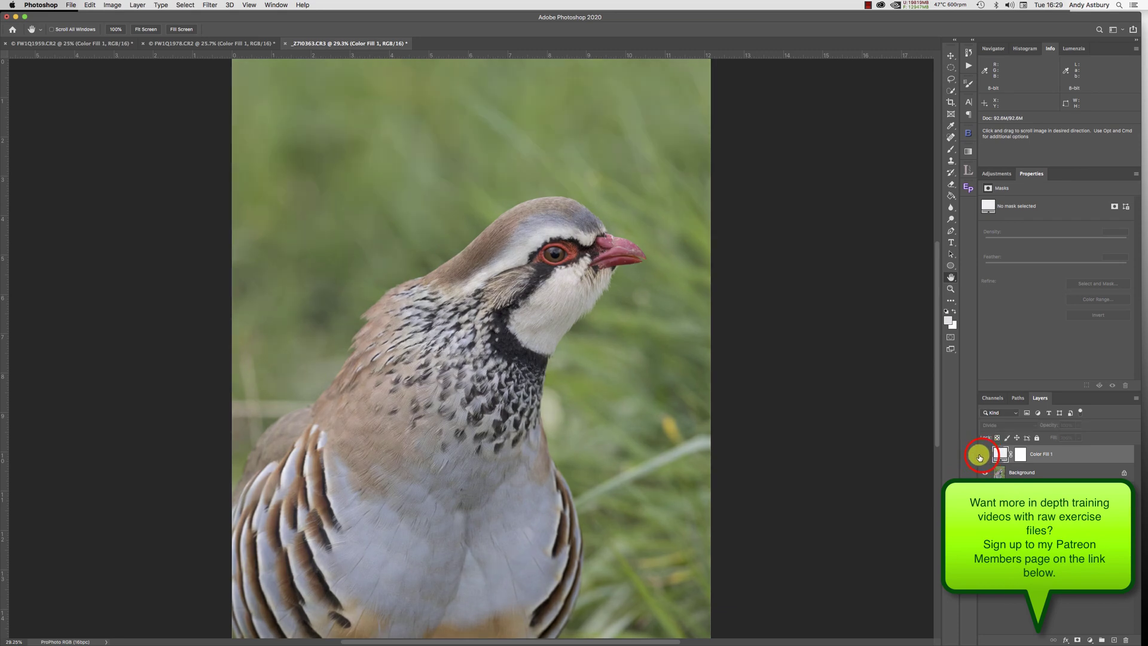
click(982, 455)
click(982, 455)
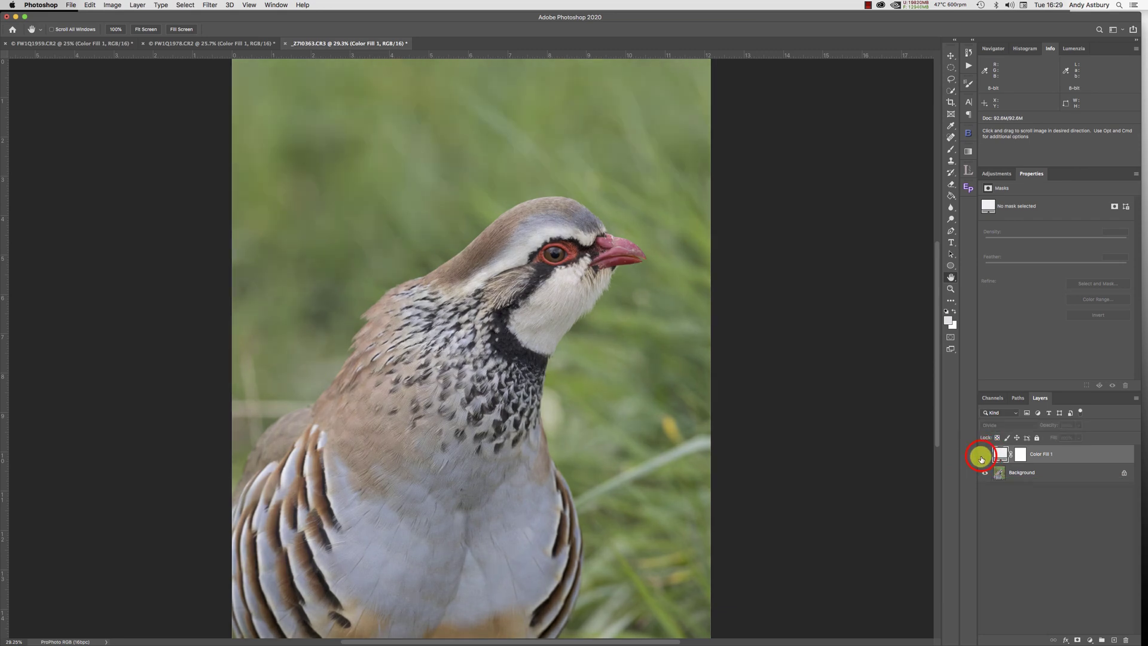
click(981, 455)
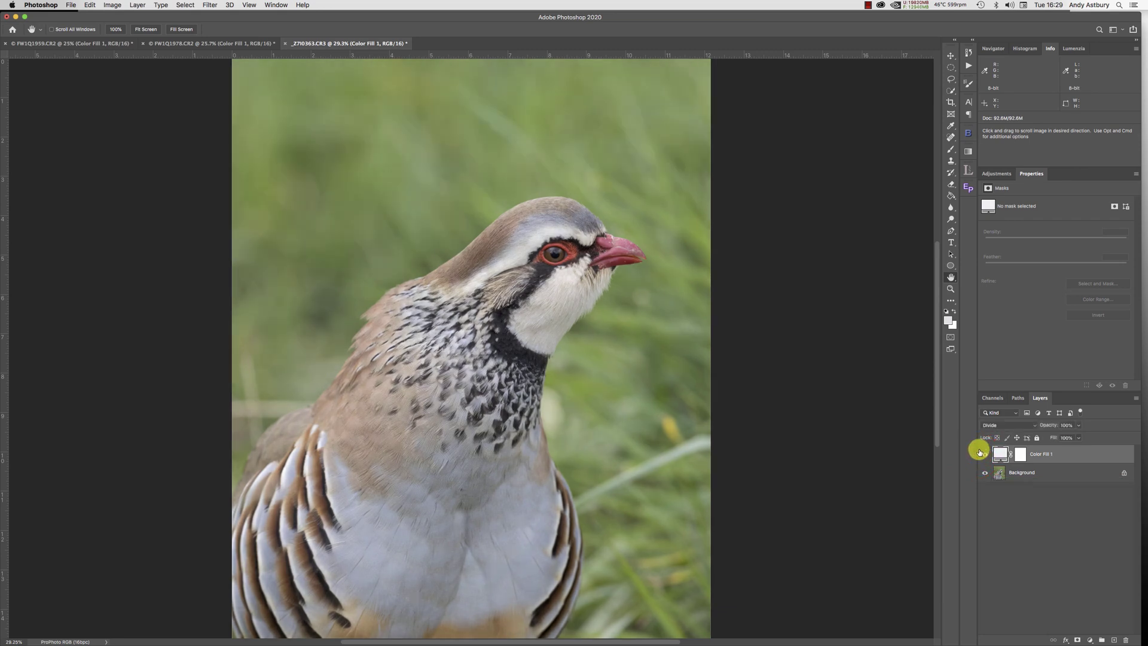